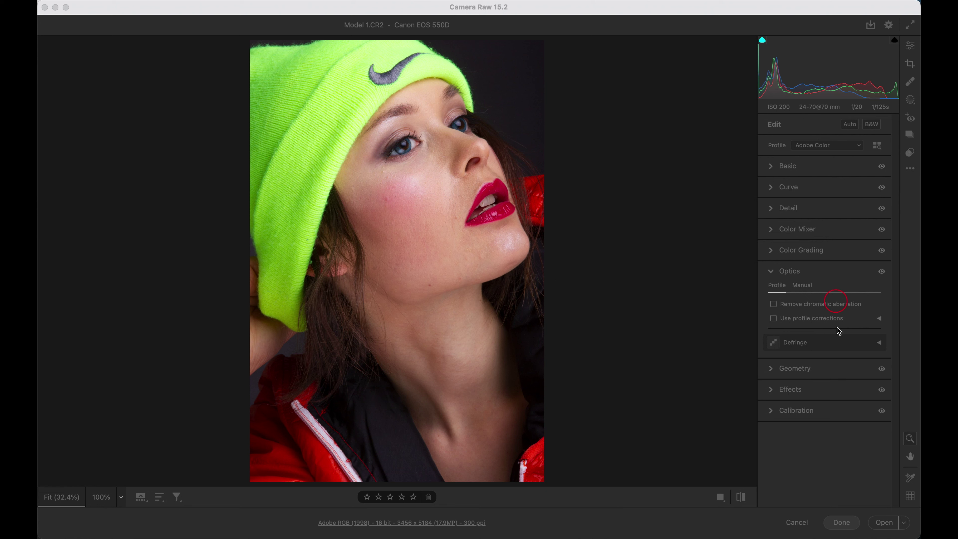
- Drag the histogram to raise Blacks to 44 and pull Whites to -100, then revert
click(839, 451)
click(764, 96)
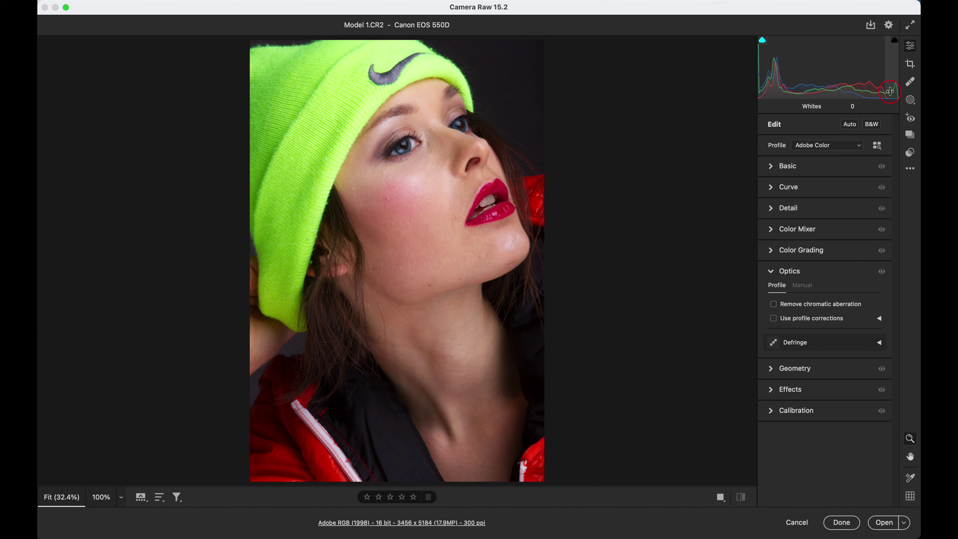
click(769, 83)
drag(768, 83, 836, 88)
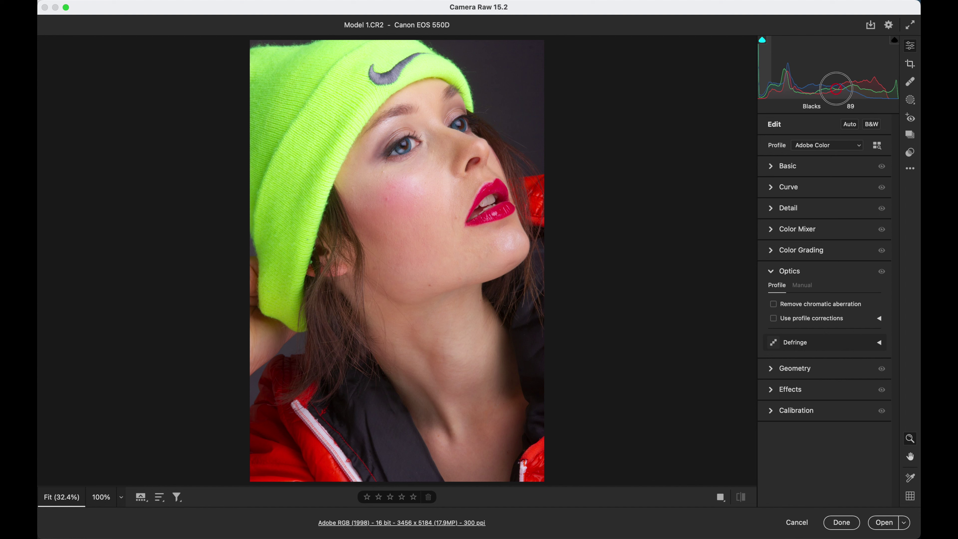
mouse_move(836, 88)
mouse_down()
mouse_move(772, 83)
mouse_move(863, 94)
mouse_move(786, 90)
mouse_move(825, 94)
mouse_up()
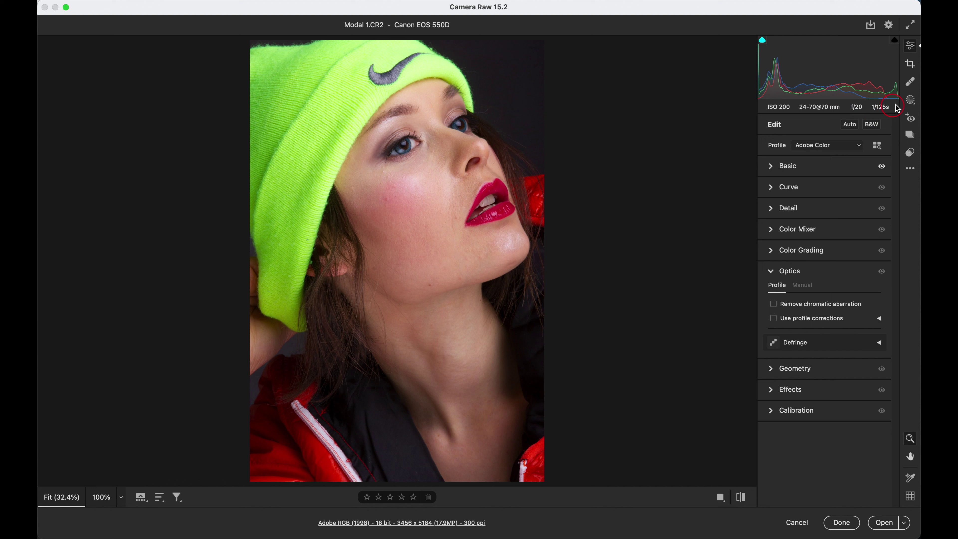
drag(874, 92, 832, 101)
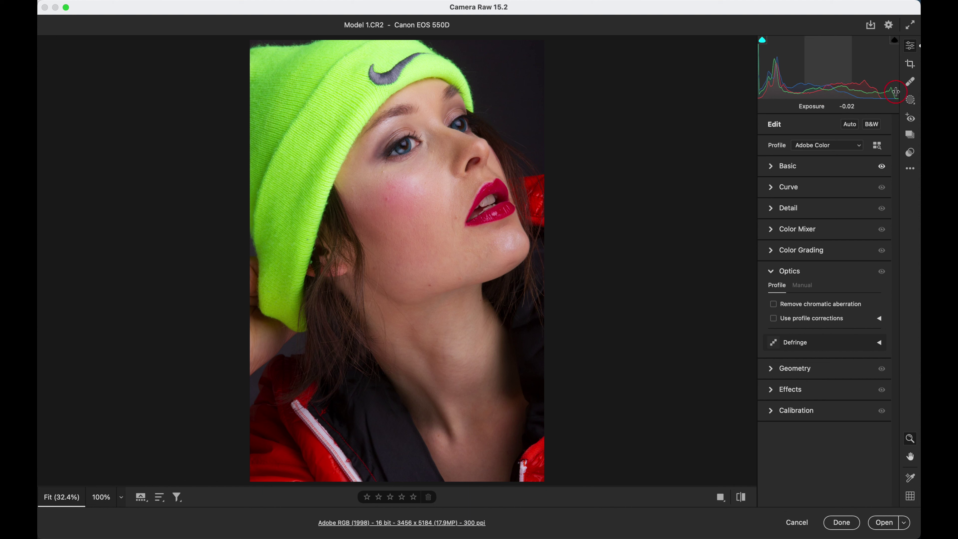
click(787, 82)
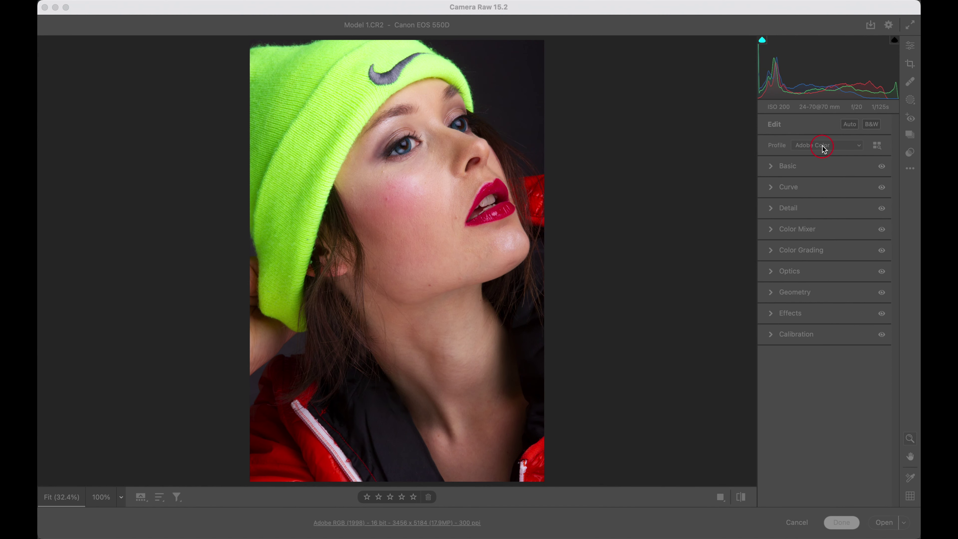
- Expand the Basic panel to show Temperature 5500, Tint -17 and the zeroed tone sliders
click(776, 131)
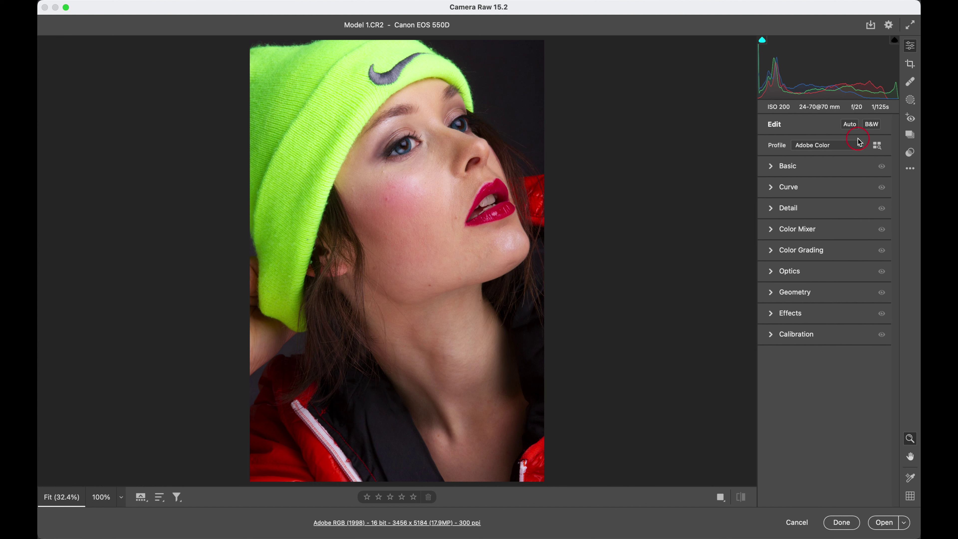
click(771, 167)
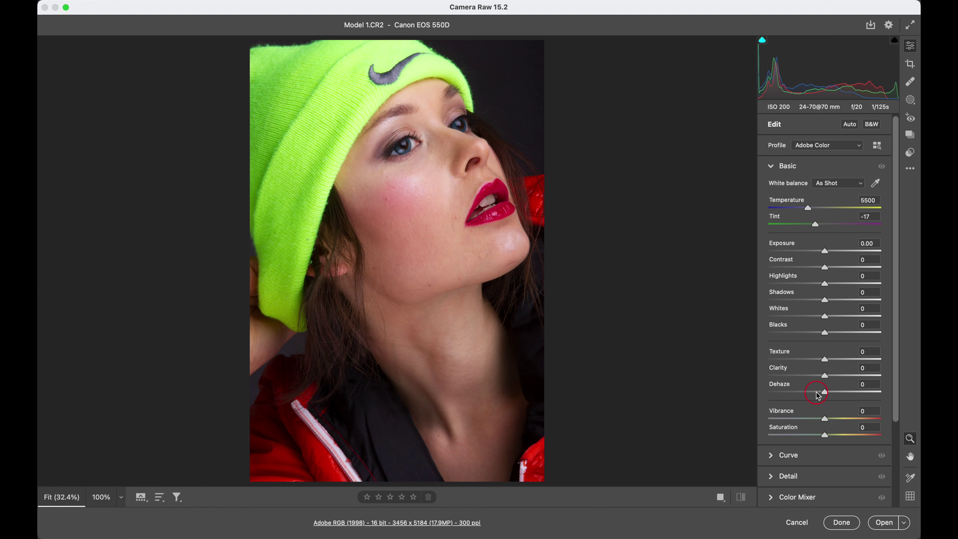
- Try Exposure, Shadows, Blacks and Clarity +42, then apply Auto tone (Exposure -0.36, Highlights -54, Shadows +45)
mouse_move(824, 251)
mouse_down()
mouse_move(881, 249)
mouse_move(825, 250)
mouse_up()
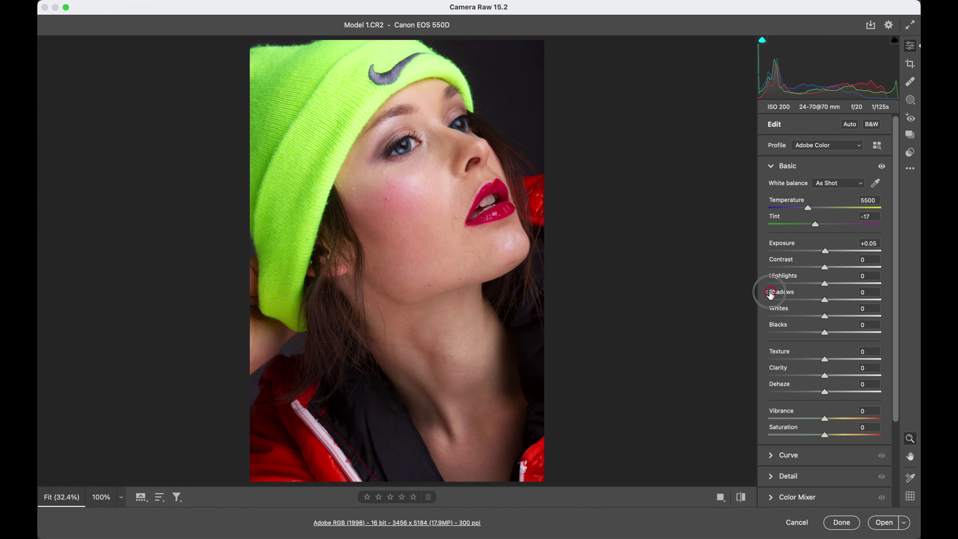
drag(824, 300, 874, 300)
drag(825, 332, 810, 333)
drag(824, 376, 832, 435)
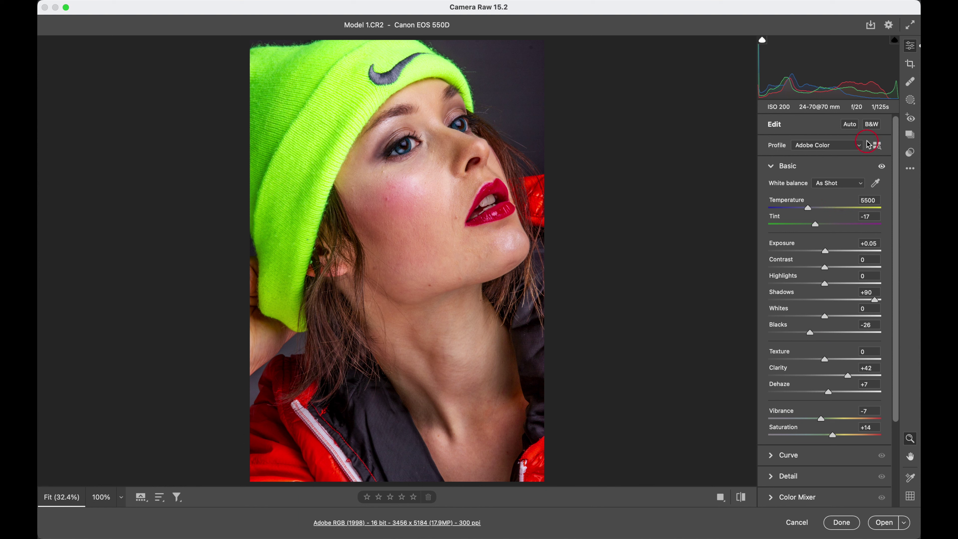
click(850, 125)
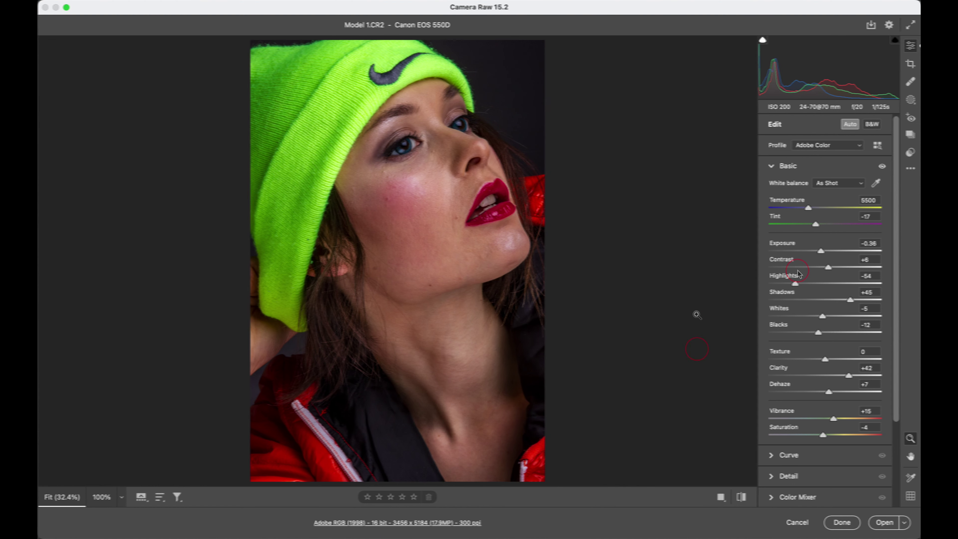
- Set the parametric Curve to Highlights -70, Lights +20, Darks +25 and Shadows -25
click(772, 166)
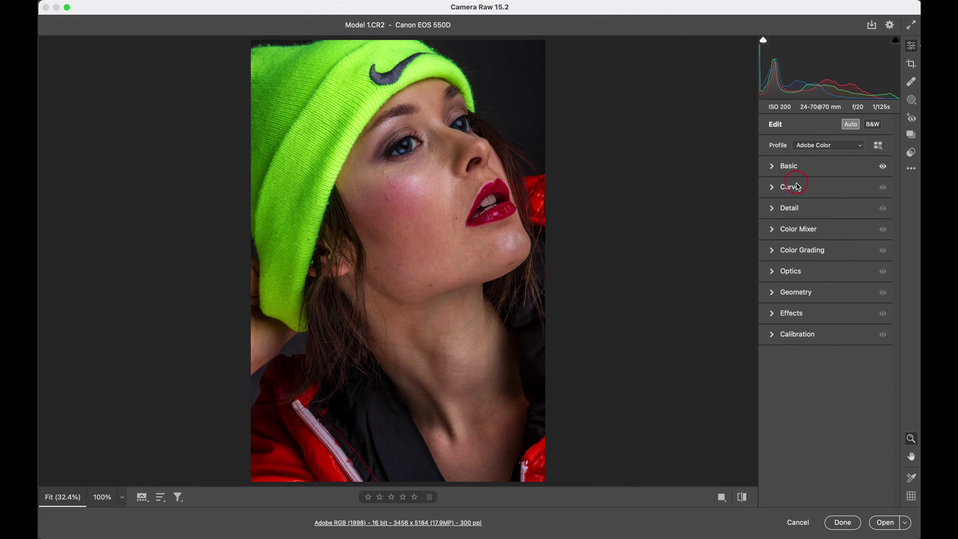
click(799, 190)
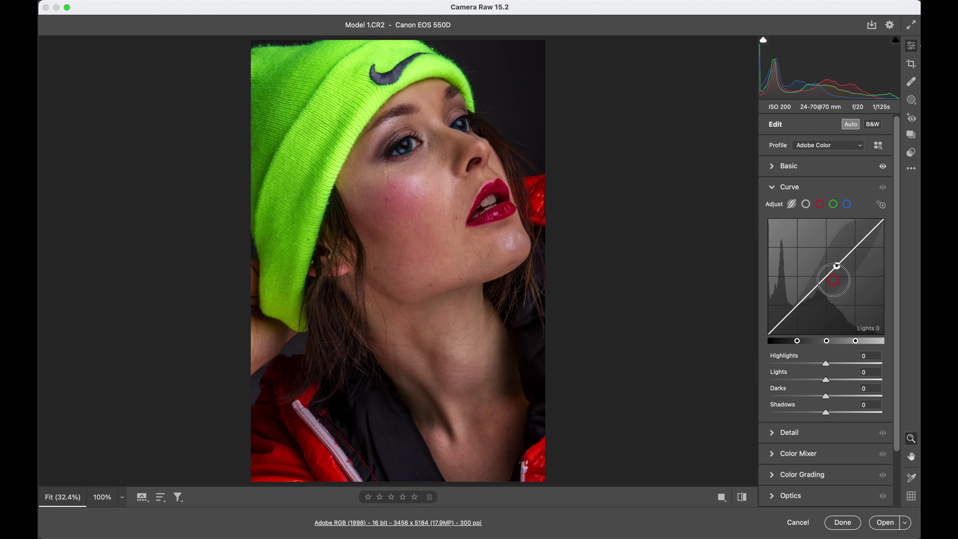
drag(834, 280, 863, 285)
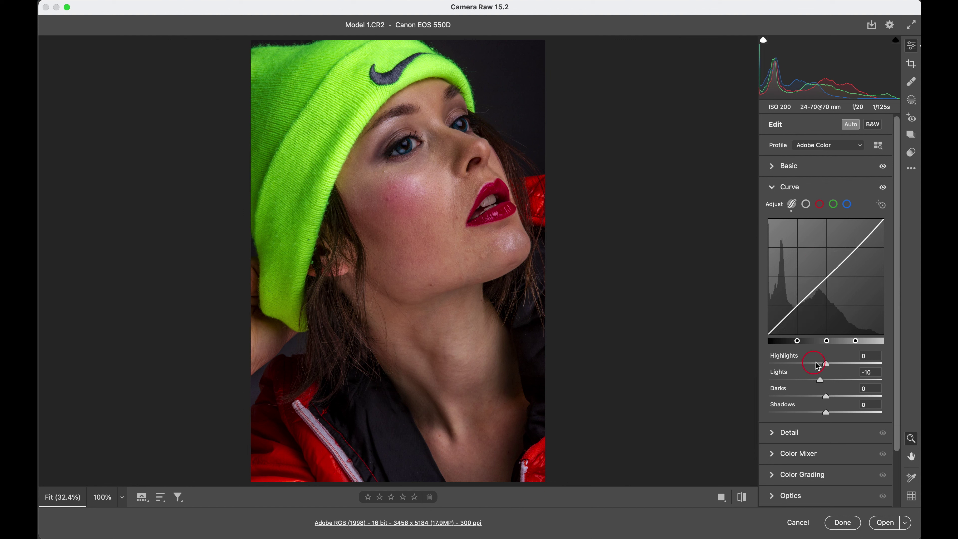
mouse_move(827, 364)
mouse_down()
mouse_move(866, 363)
mouse_move(787, 364)
mouse_move(836, 379)
mouse_up()
drag(825, 395, 804, 398)
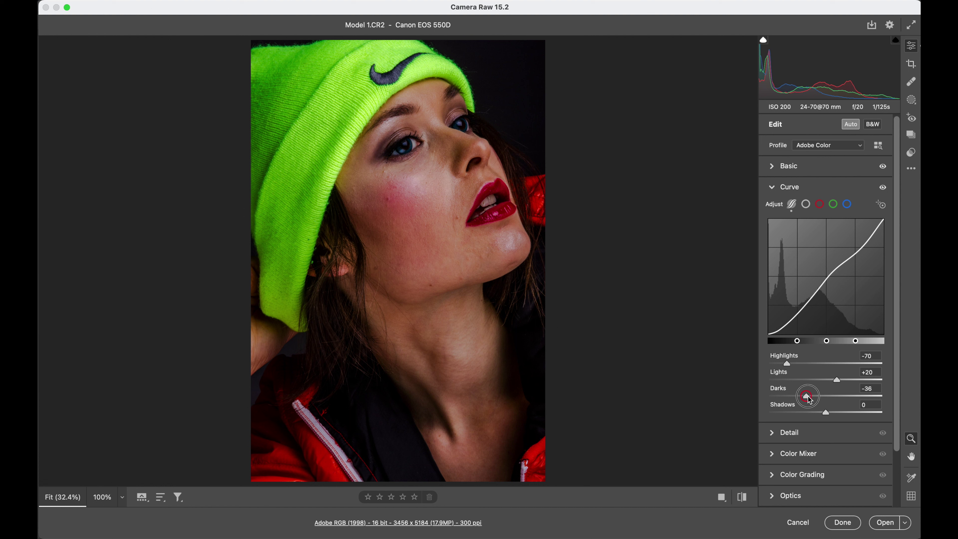
mouse_move(807, 396)
mouse_down()
mouse_move(838, 395)
mouse_move(851, 414)
mouse_move(796, 411)
mouse_move(811, 412)
mouse_up()
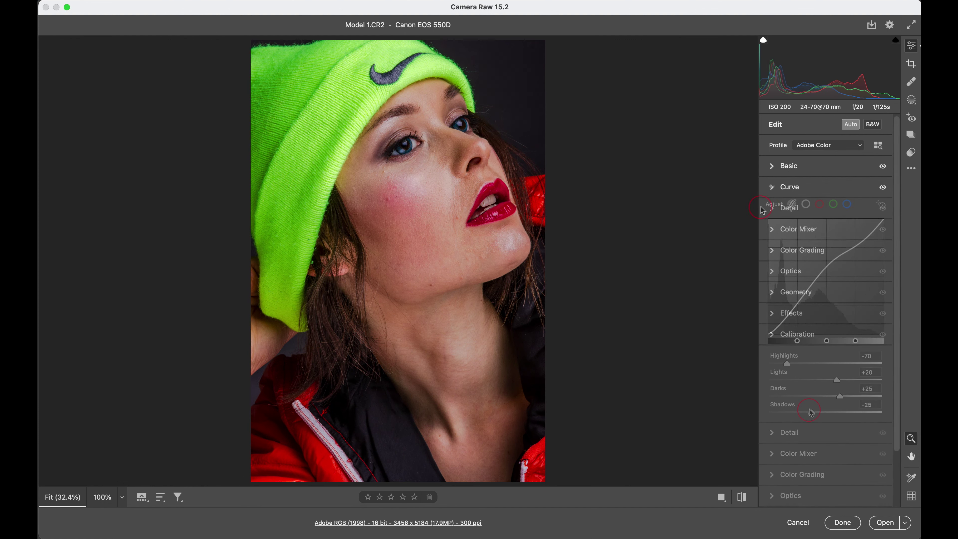
- In the Detail panel, drag Sharpening up from its default 40
click(773, 208)
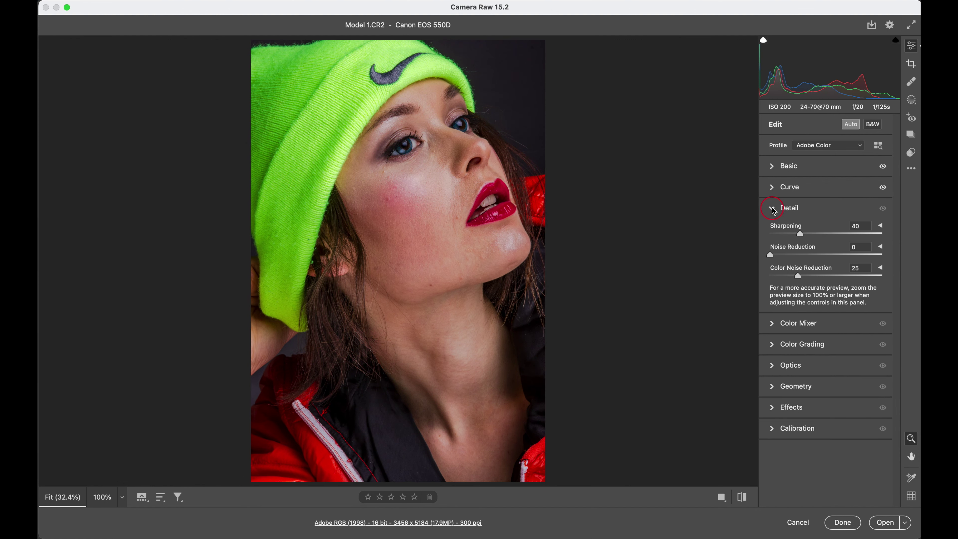
click(770, 255)
mouse_move(837, 273)
drag(800, 234, 834, 237)
- Collapse Detail and, in Color Mixer, shift the Blues hue to -21
click(770, 209)
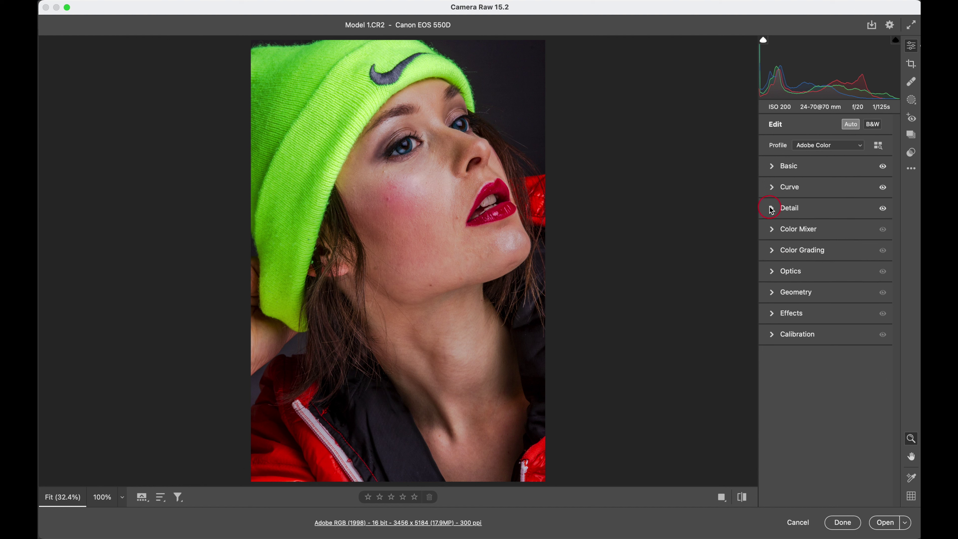
click(787, 231)
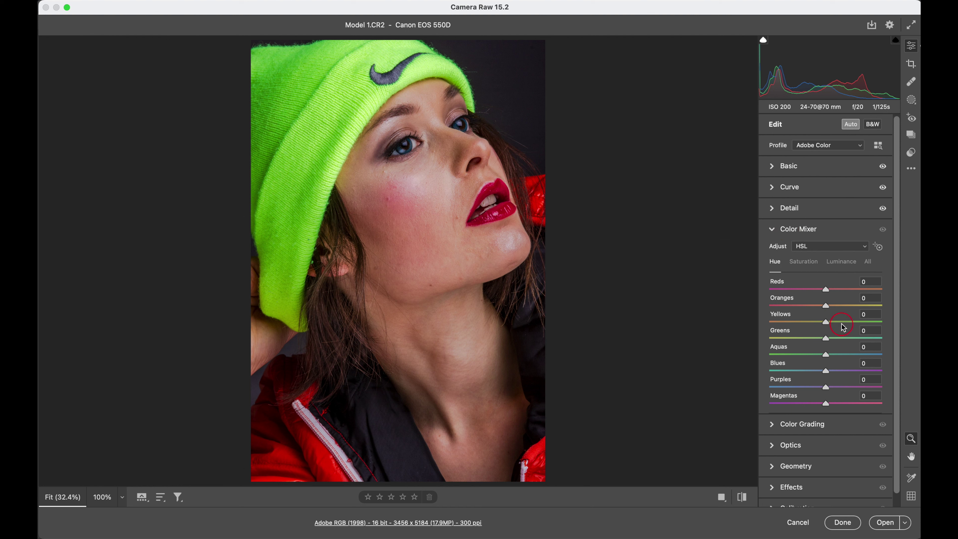
click(827, 371)
mouse_move(827, 373)
mouse_down()
mouse_move(862, 369)
mouse_move(815, 371)
mouse_up()
drag(826, 322, 824, 298)
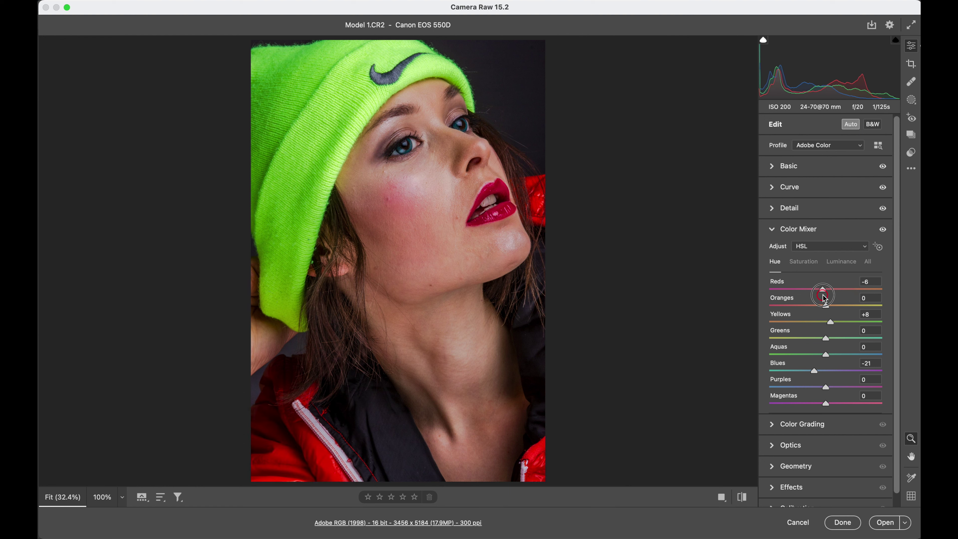
- Switch between the Saturation, Luminance and Hue sliders, then collapse Color Mixer
click(803, 261)
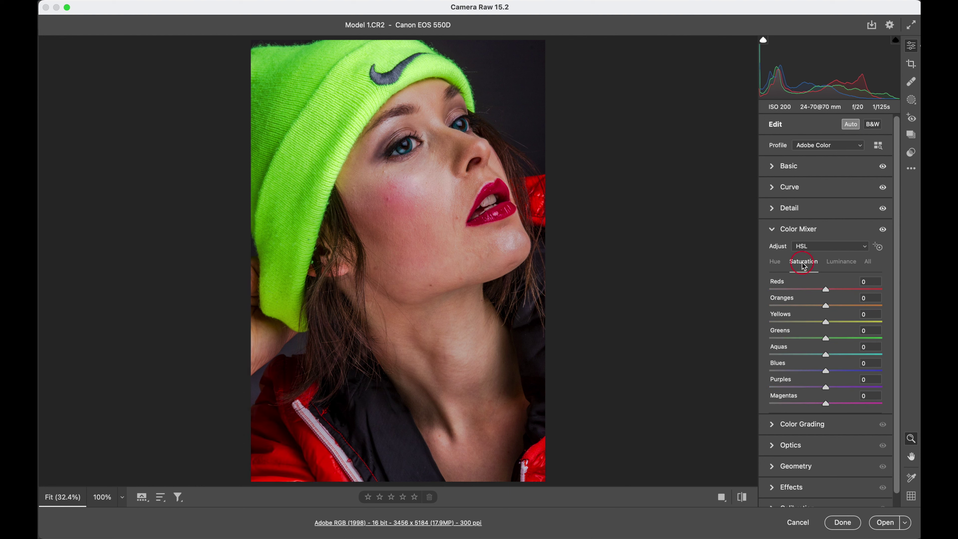
click(844, 262)
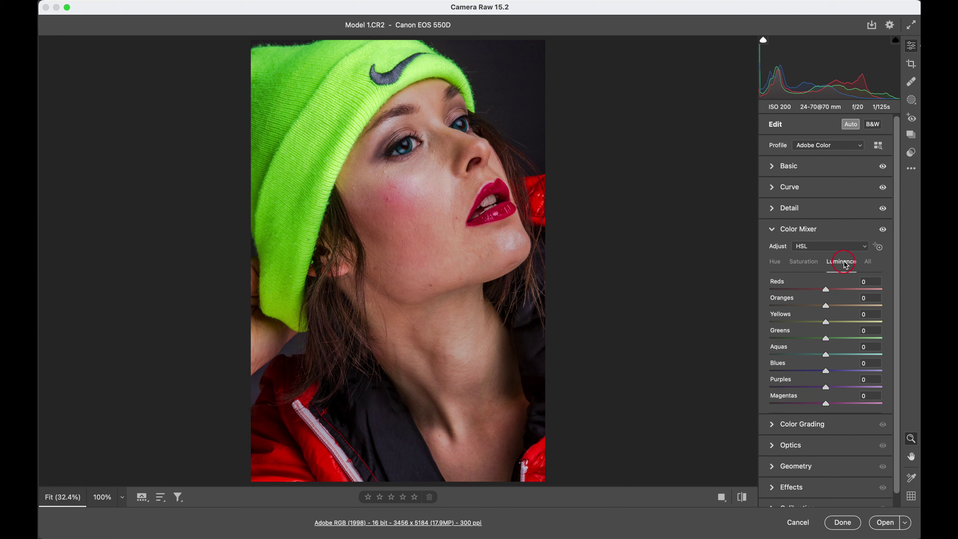
click(775, 262)
click(806, 263)
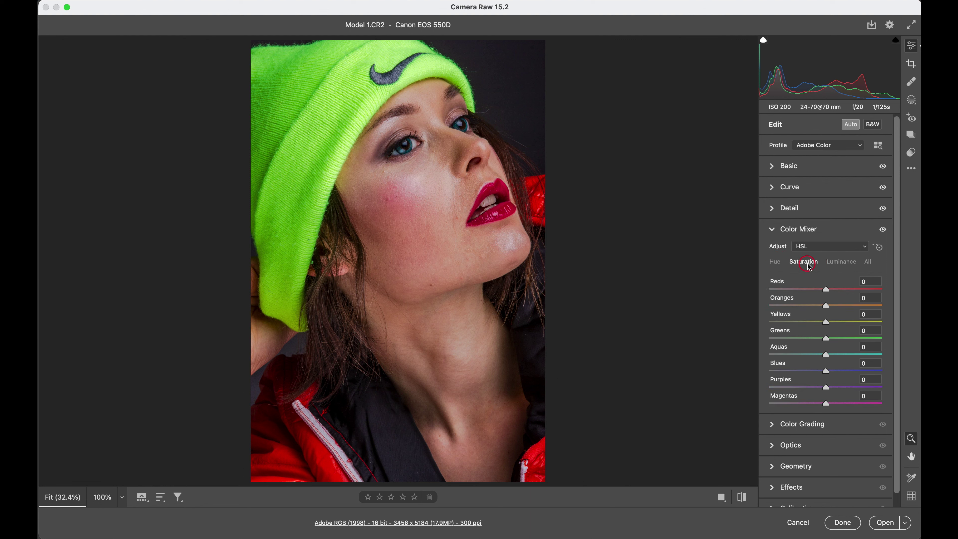
click(849, 262)
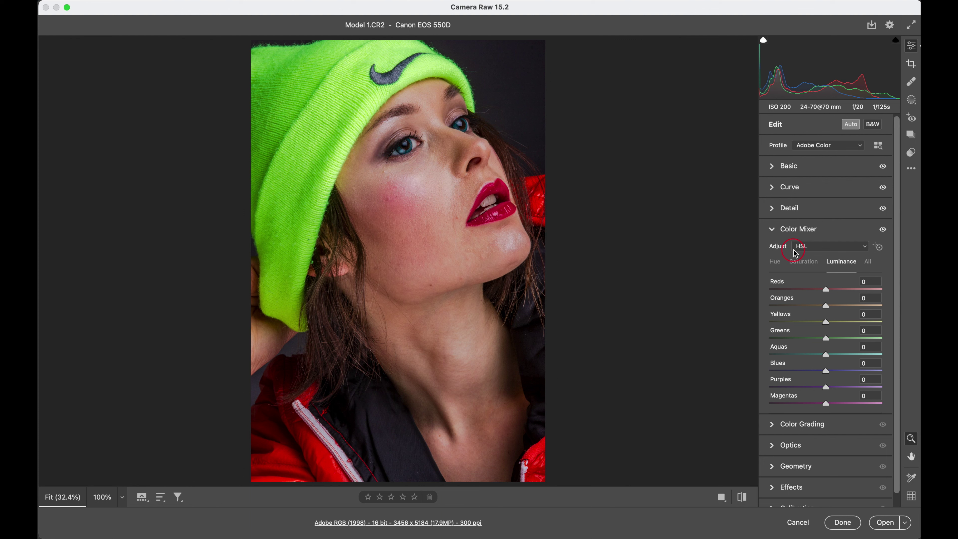
click(771, 229)
- Colour-grade midtones pink-red, shadows green and highlights blue, then expand Optics
click(771, 250)
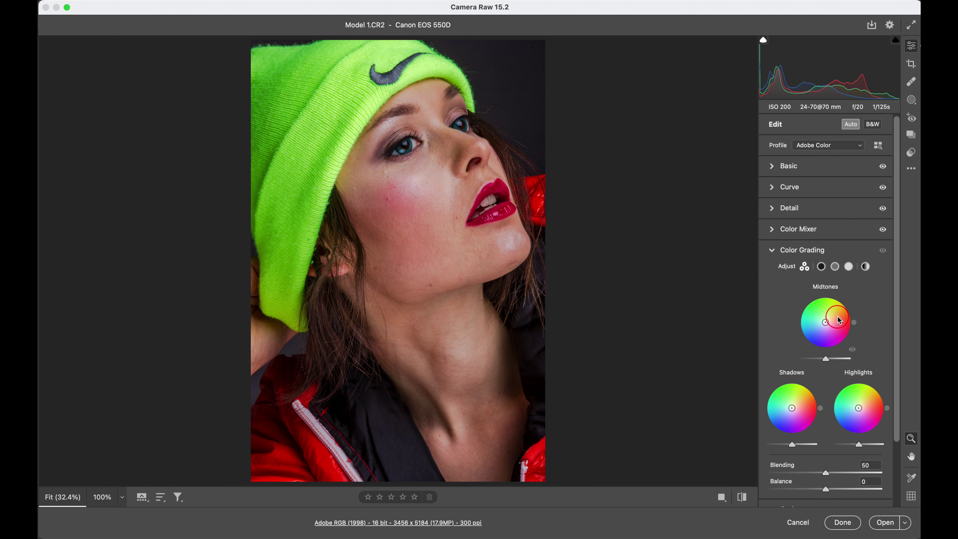
mouse_move(838, 320)
mouse_down()
mouse_move(815, 313)
mouse_move(826, 323)
mouse_up()
drag(791, 408, 795, 394)
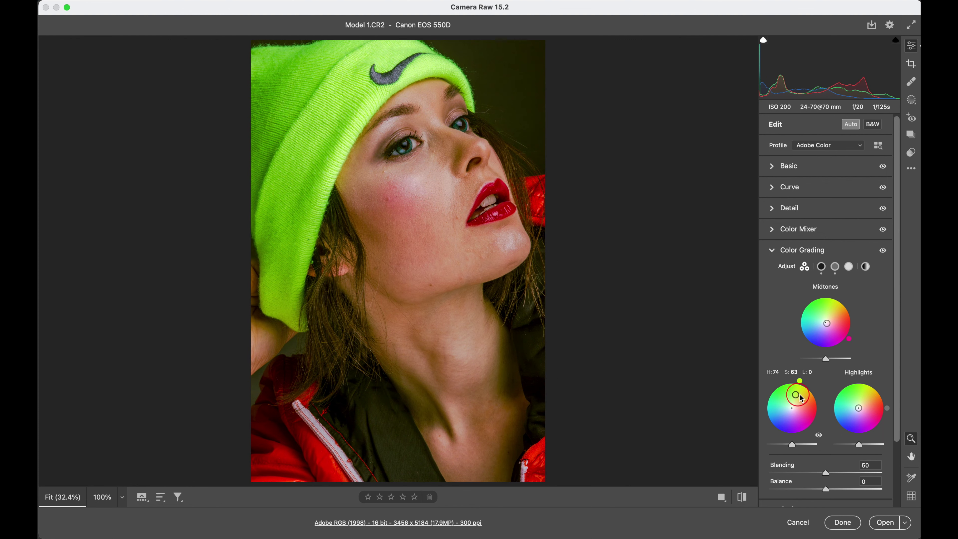
drag(858, 407, 854, 413)
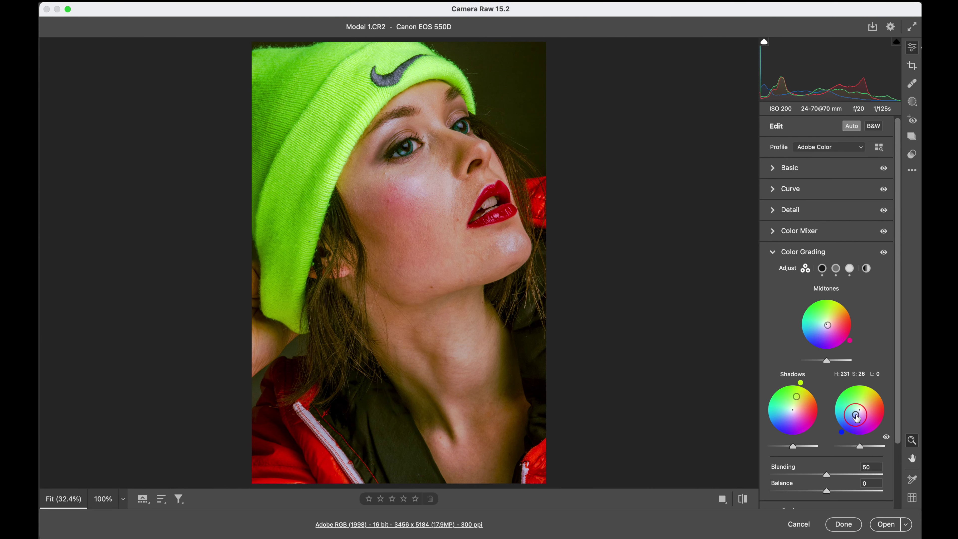
click(772, 252)
click(796, 273)
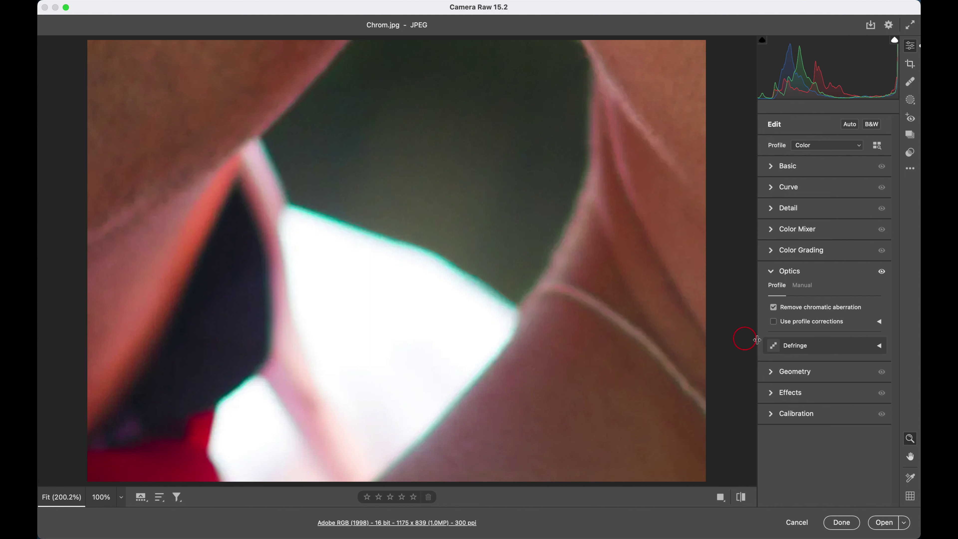
- Defringe Chrom.jpg by sampling the green fringe, giving Green Amount 10 and Green Hue 50/71
click(793, 347)
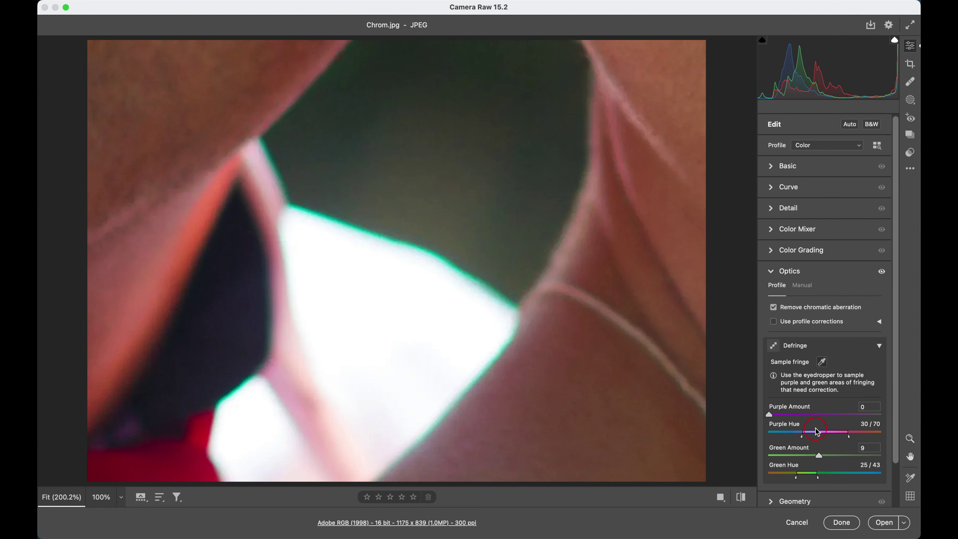
click(782, 363)
click(490, 290)
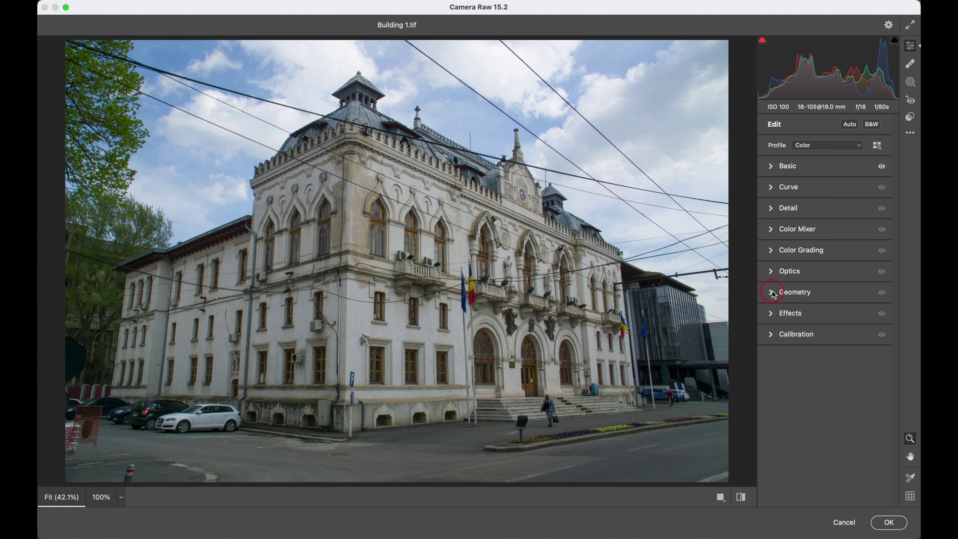
- In Geometry, try Upright Auto, Level and Full, ending on Guided
click(771, 293)
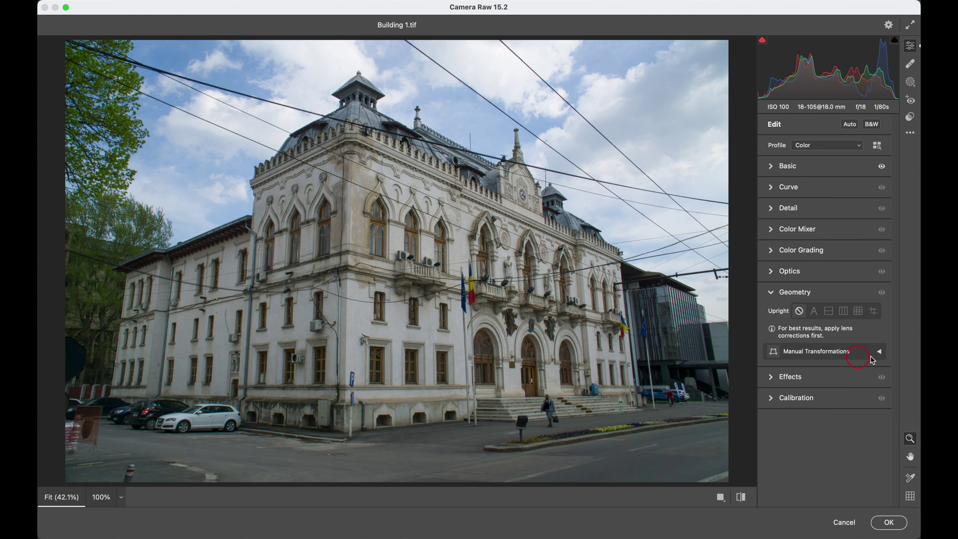
click(815, 311)
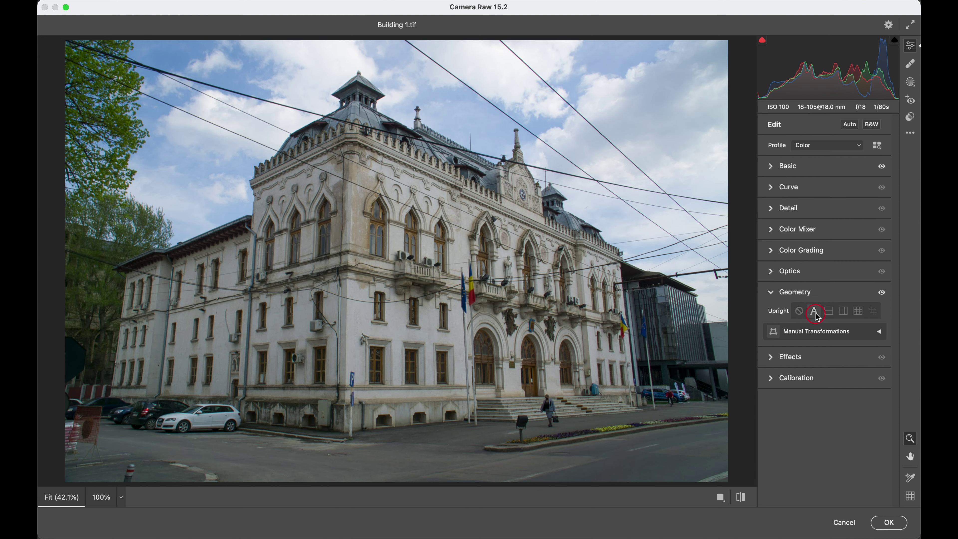
click(828, 312)
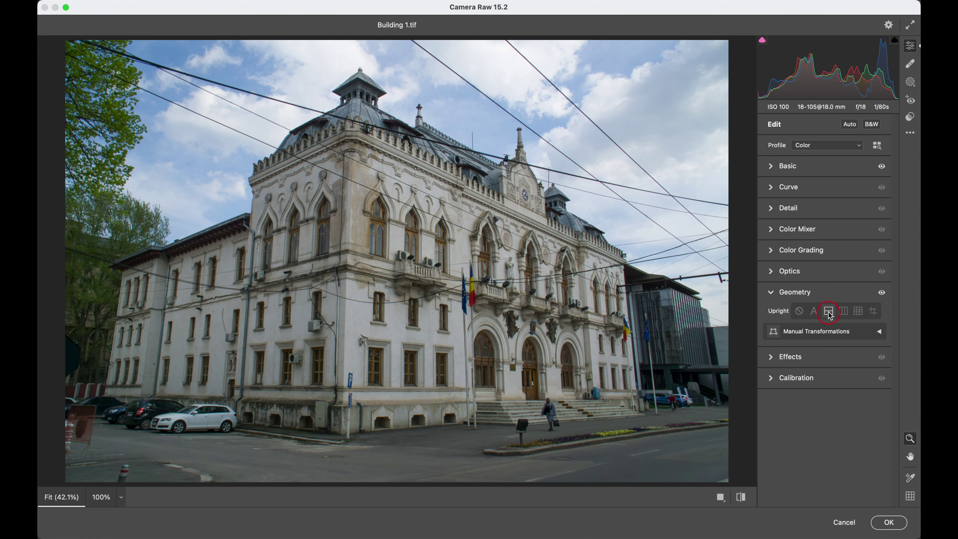
click(858, 312)
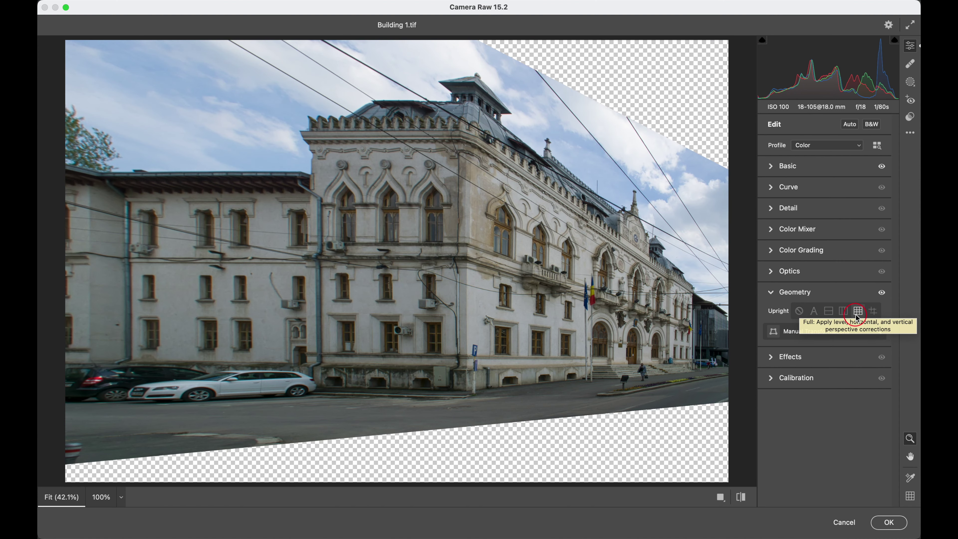
click(870, 313)
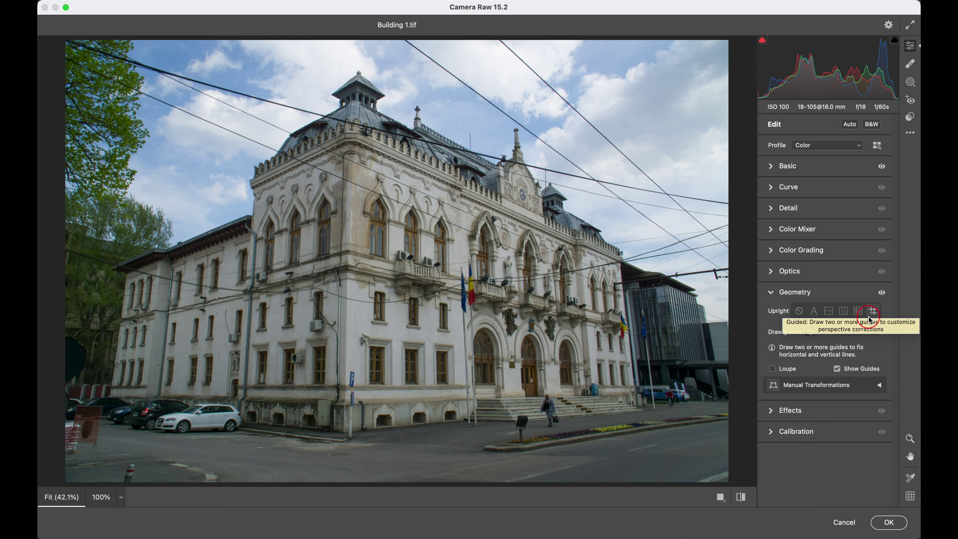
- In Manual Transformations, set Vertical to -24 and Aspect to -26
click(879, 386)
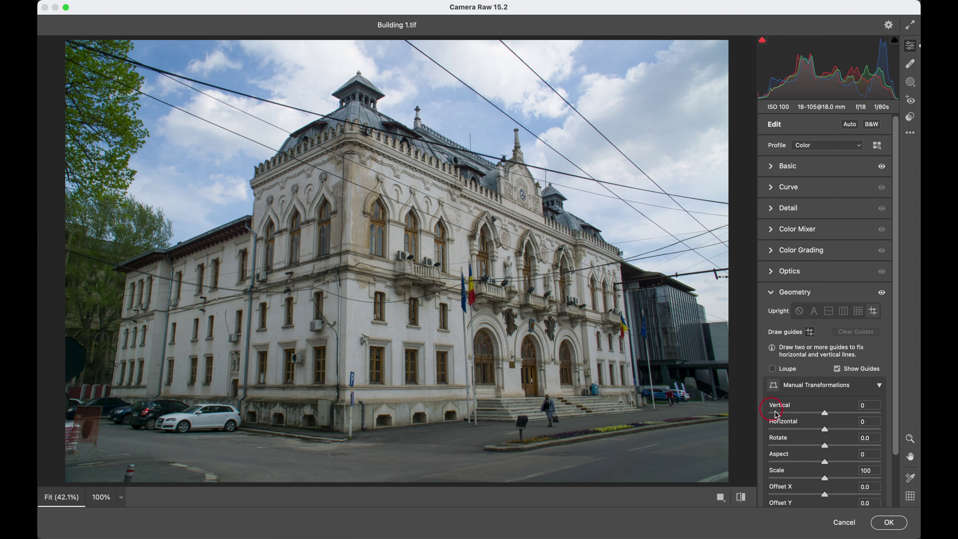
click(831, 415)
drag(832, 417, 813, 416)
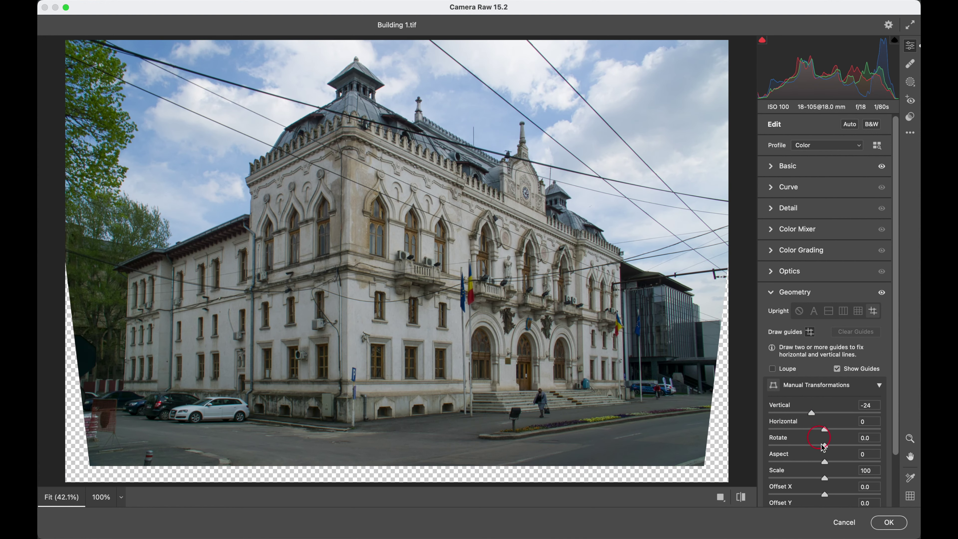
click(826, 462)
mouse_move(827, 464)
mouse_down()
mouse_move(836, 463)
mouse_move(812, 467)
mouse_up()
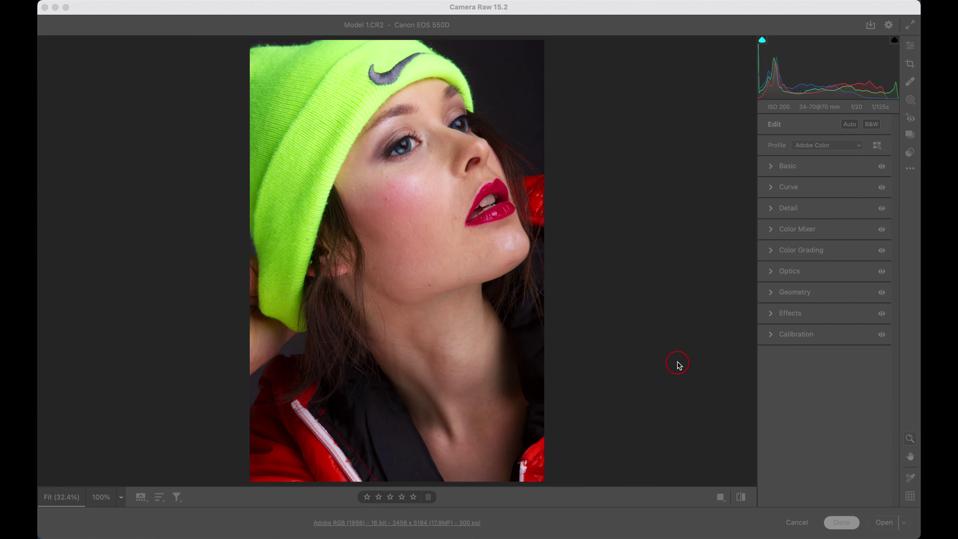
- In the Effects panel, raise Vignetting to +72 and leave Grain at 0
click(769, 313)
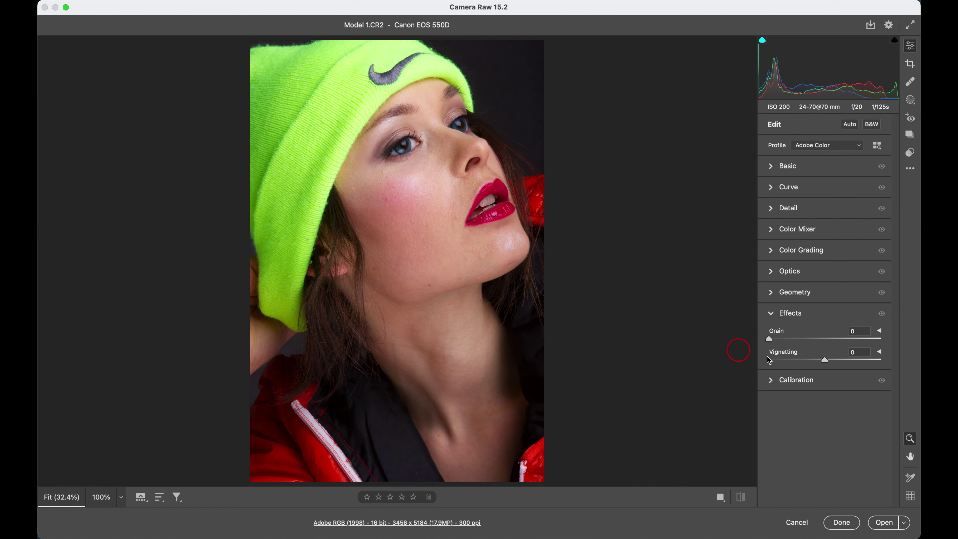
click(772, 342)
drag(826, 362, 864, 365)
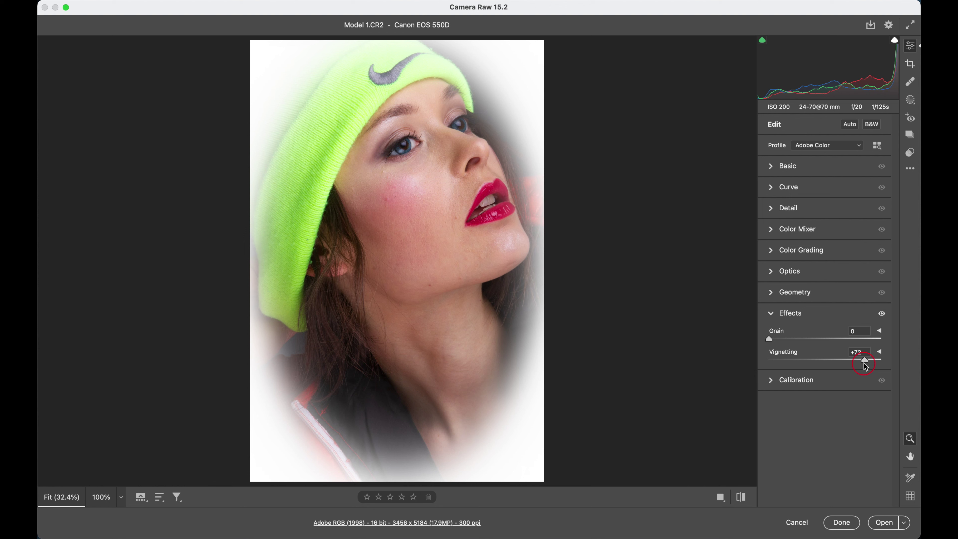
- In Calibration, set Green Primary Hue to +42 and Blue Primary Saturation to -60, then collapse Calibration
click(771, 379)
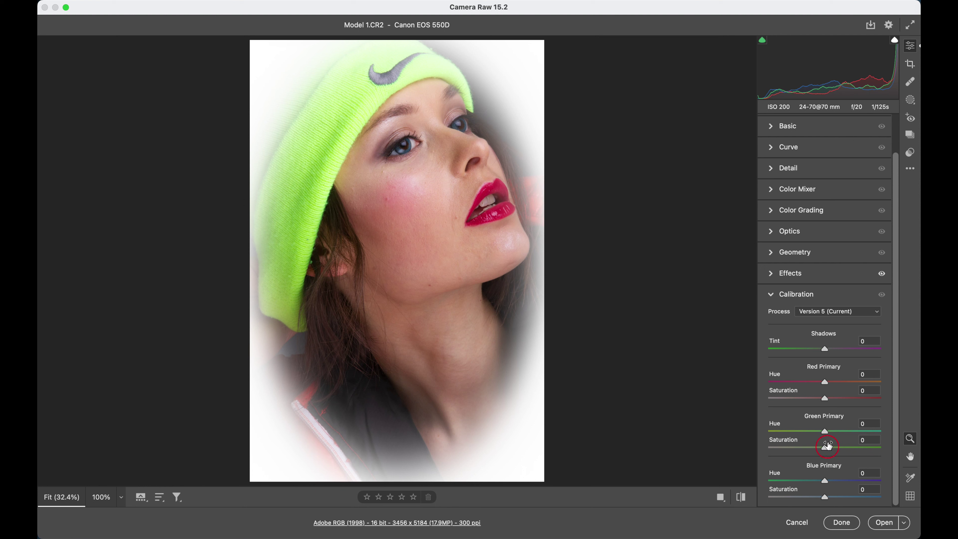
click(824, 431)
drag(826, 433, 848, 424)
drag(825, 497, 792, 498)
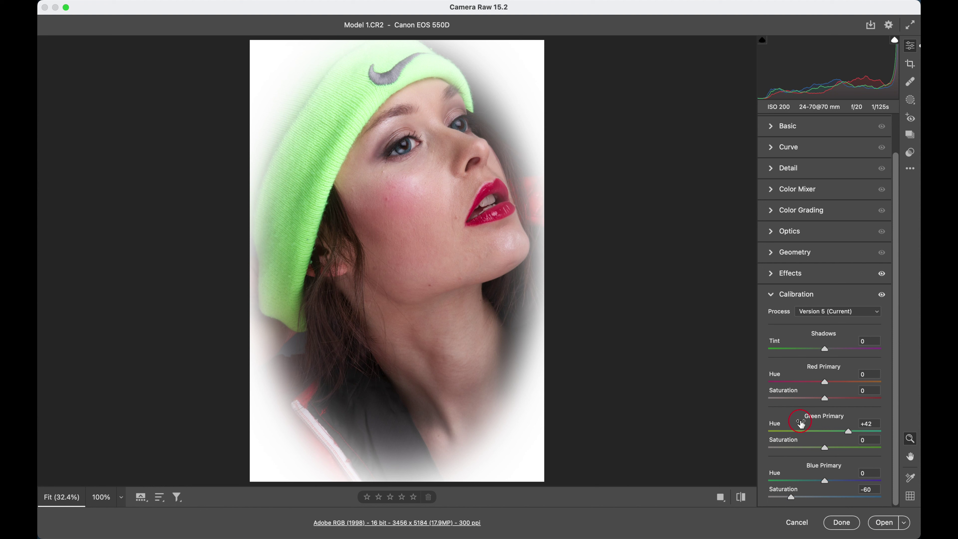
click(771, 295)
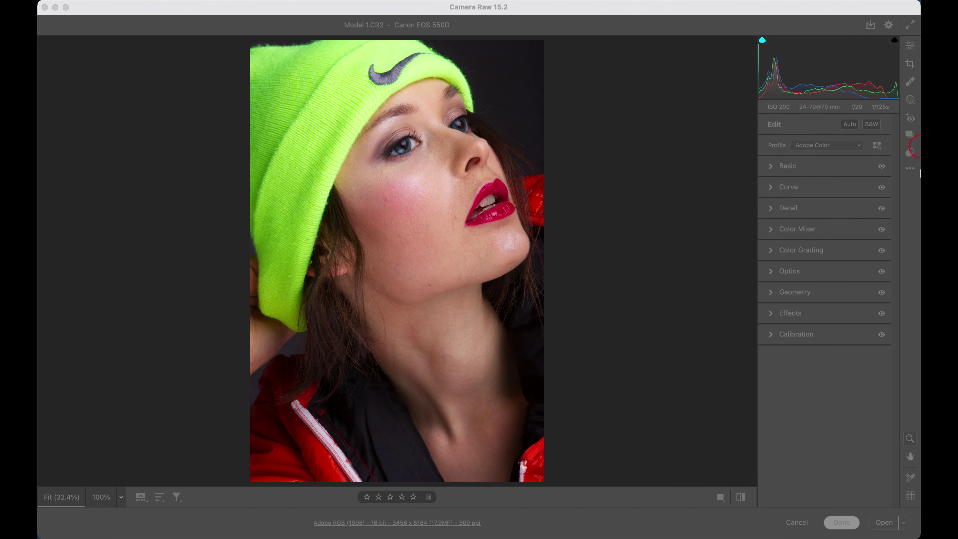
- Switch between the Crop, Healing and Edit panels, ending in the Crop settings
click(907, 53)
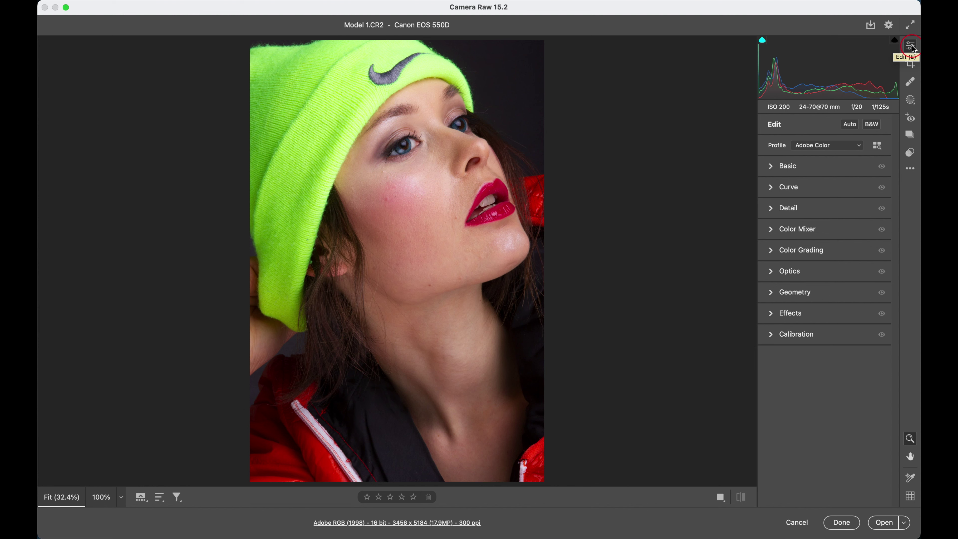
click(912, 66)
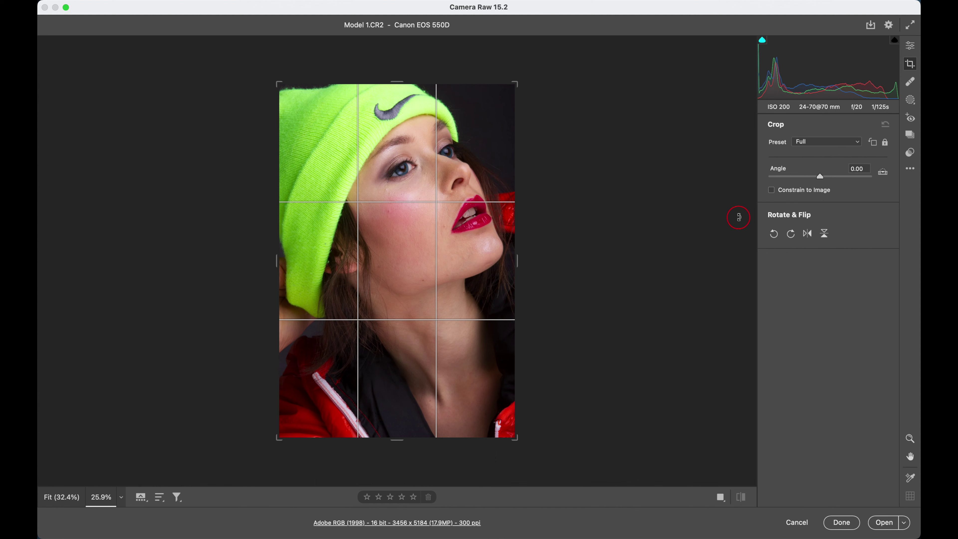
click(911, 81)
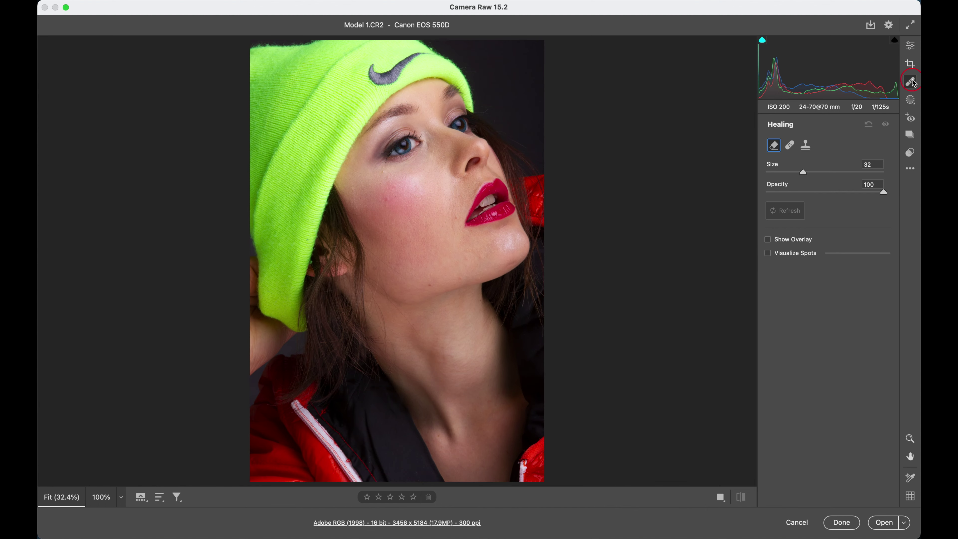
click(912, 47)
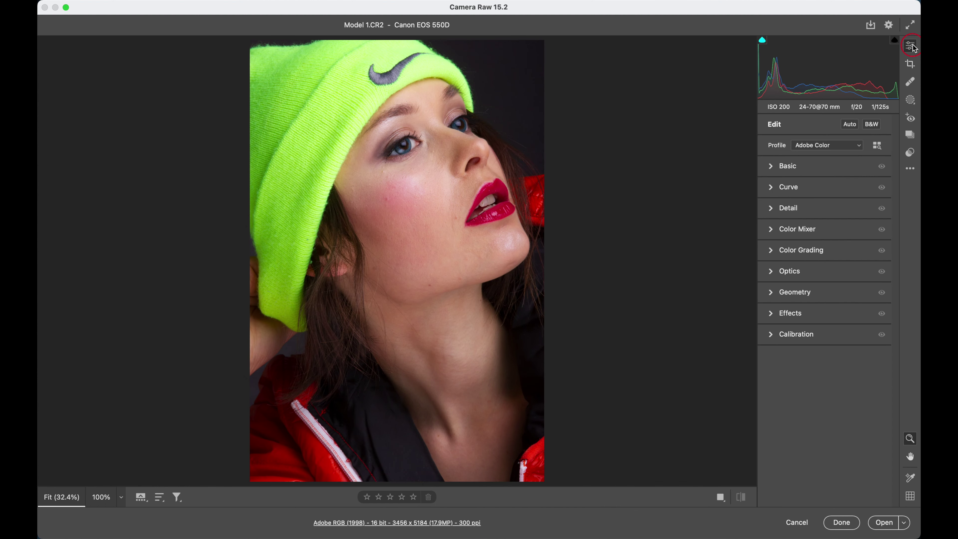
click(912, 64)
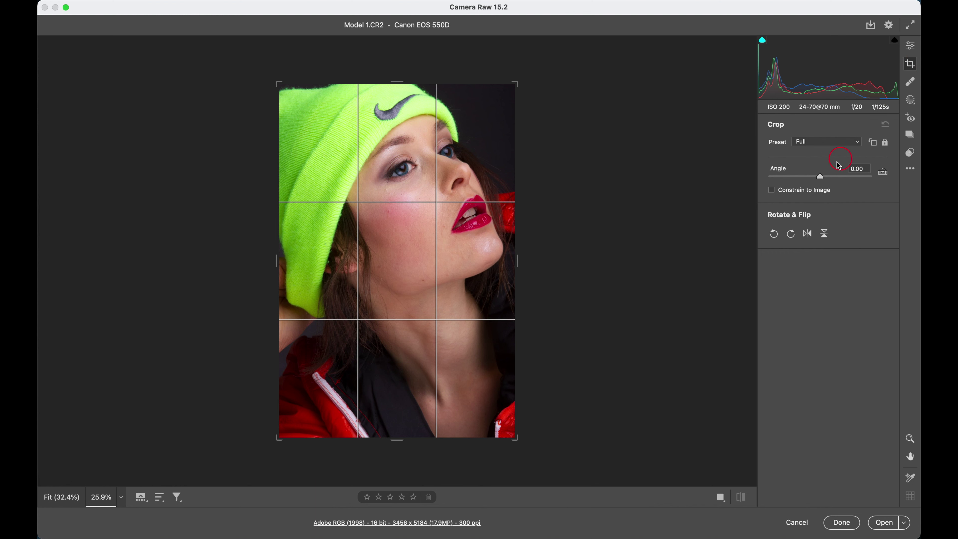
- Tilt the photo slightly, rotate it a quarter turn and back, then undo the crop changes
mouse_move(820, 176)
mouse_down()
mouse_move(831, 178)
mouse_move(822, 176)
mouse_up()
click(773, 233)
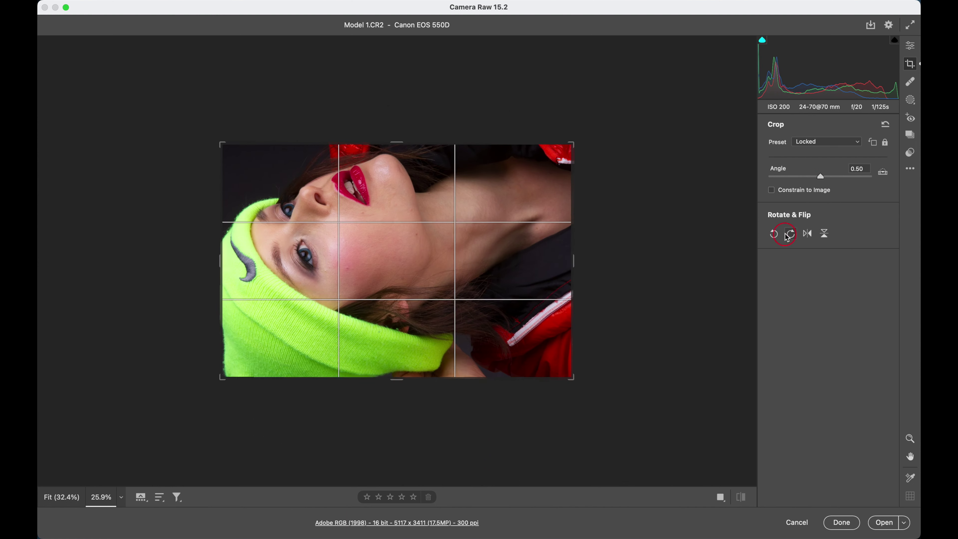
click(790, 234)
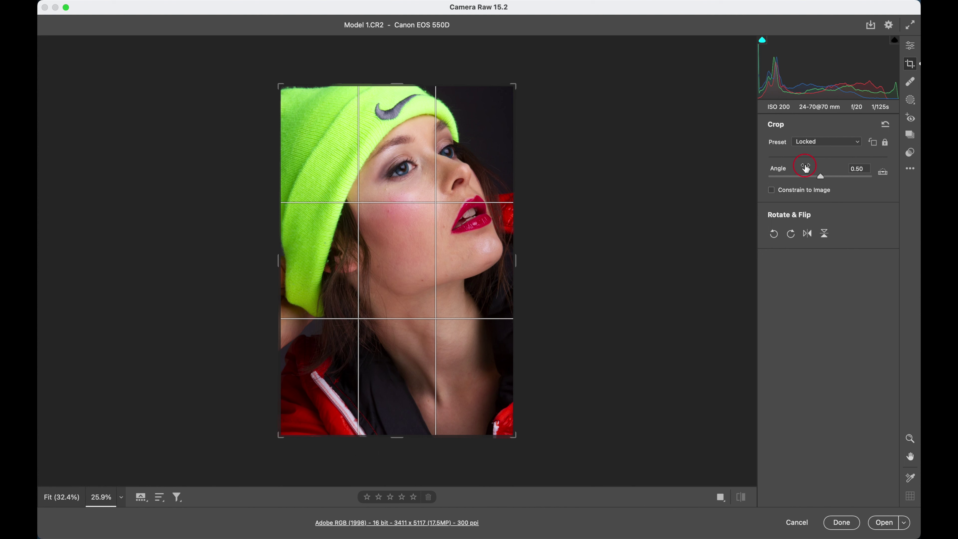
key(super+z)
key(super+z)
key(super+z)
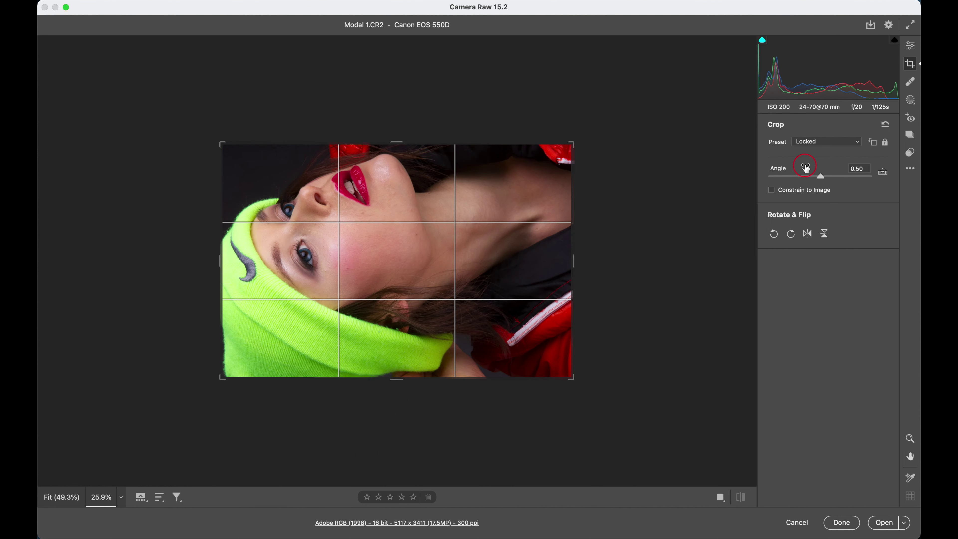
- Reset the crop to the full frame and switch to Healing with brush size 18
click(882, 149)
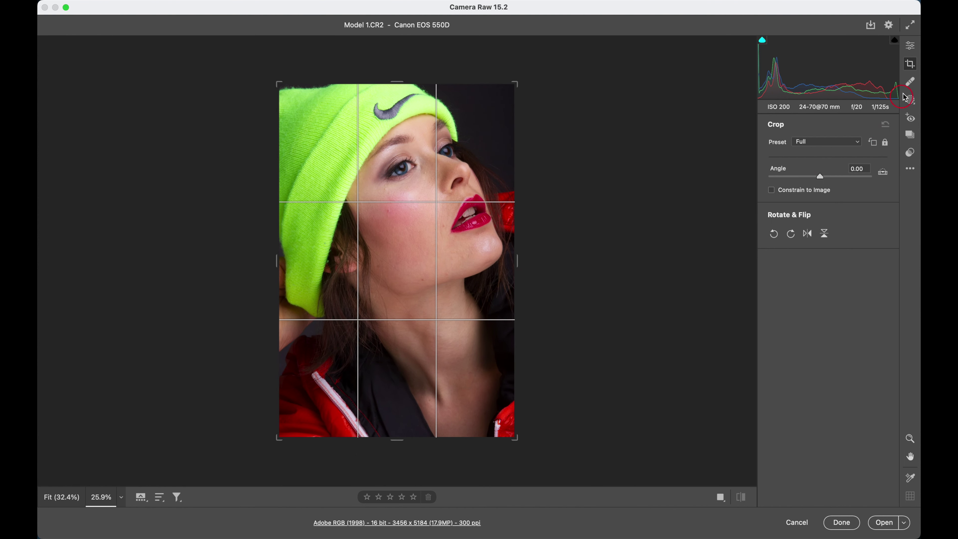
click(910, 81)
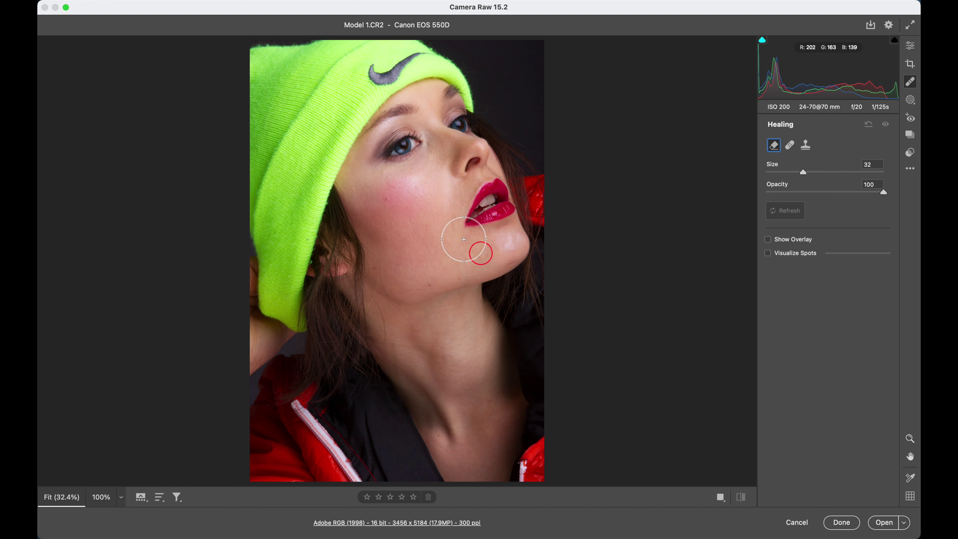
key(bracketleft)
key(bracketleft)
key(bracketleft)
key(bracketleft)
key(bracketleft)
key(bracketleft)
key(bracketleft)
key(bracketleft)
key(bracketleft)
key(bracketleft)
key(bracketleft)
key(bracketleft)
key(bracketleft)
key(bracketleft)
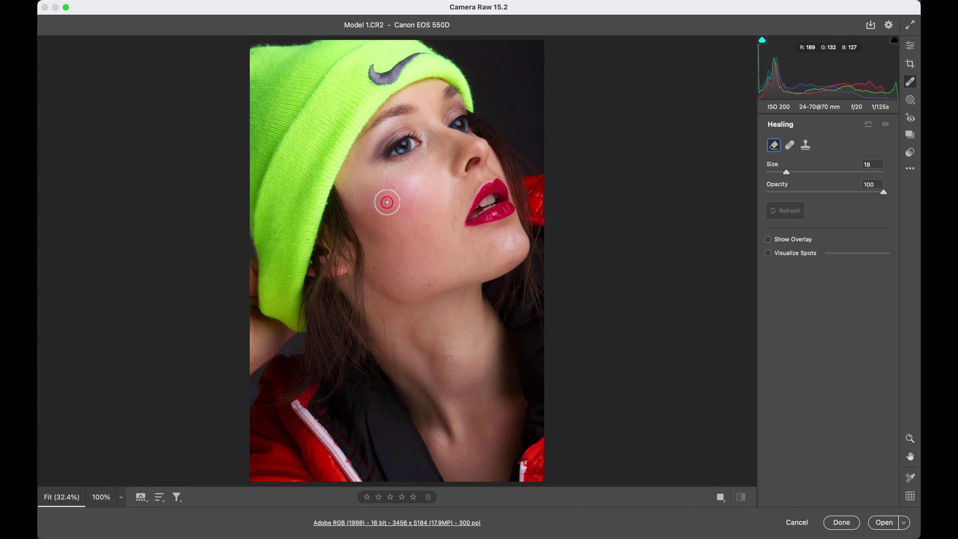
- Heal two blemishes on the cheek and one on the jaw
click(419, 216)
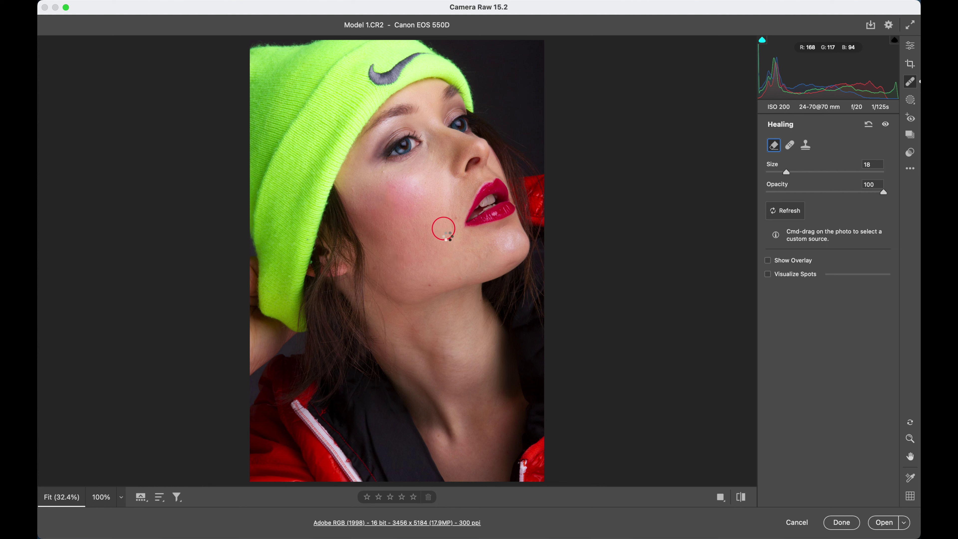
click(437, 232)
click(380, 264)
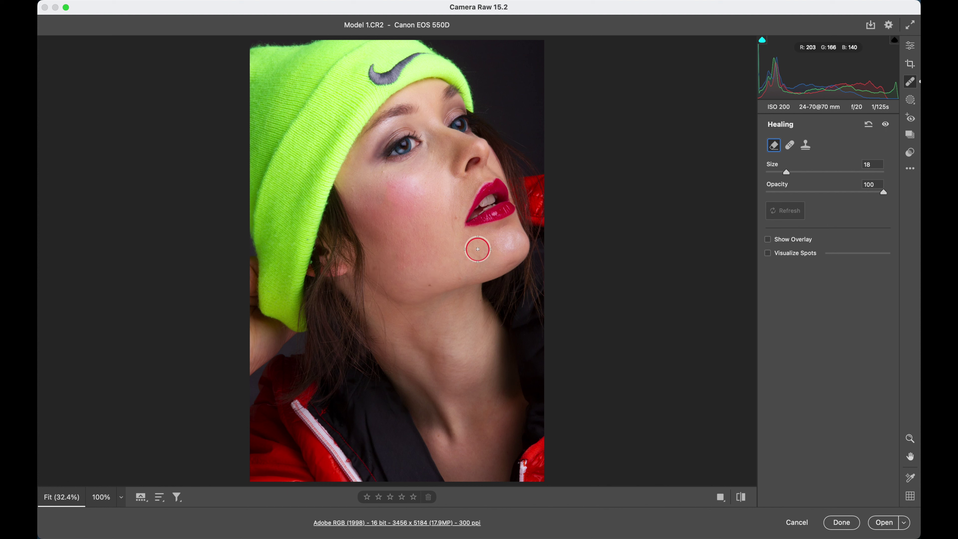
click(909, 100)
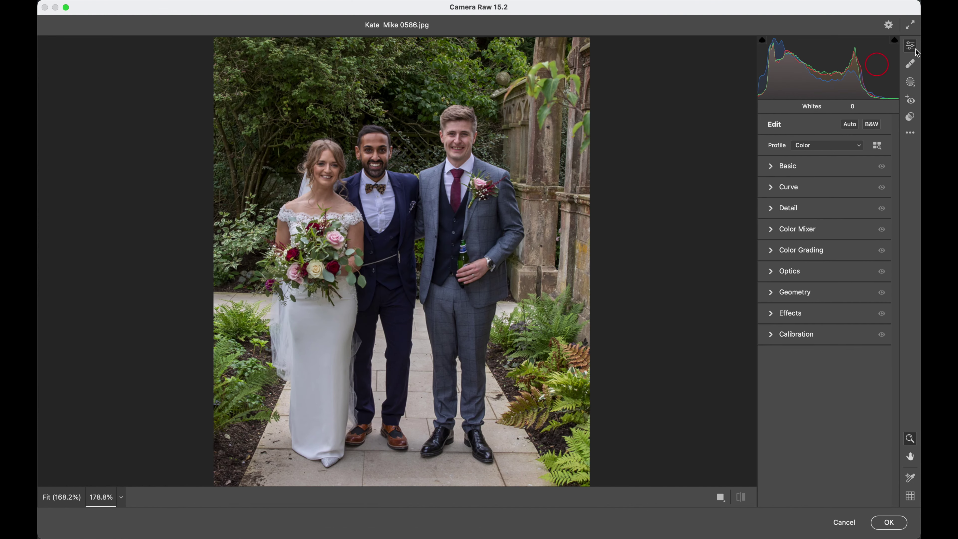
- Create an automatic Background mask behind the three people in the wedding photo
click(911, 83)
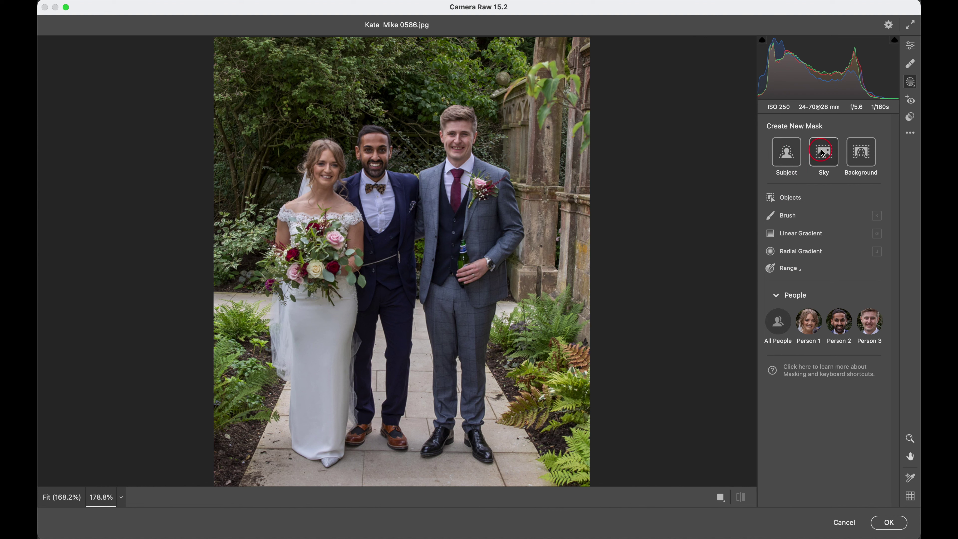
click(863, 158)
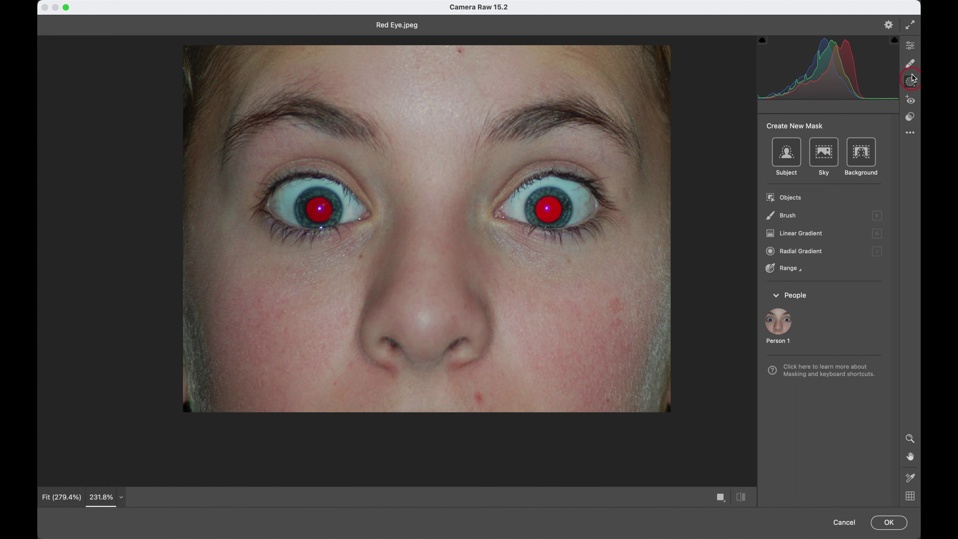
- Use the Red Eye tool's Auto option to darken both red pupils in Red Eye.jpeg
click(911, 101)
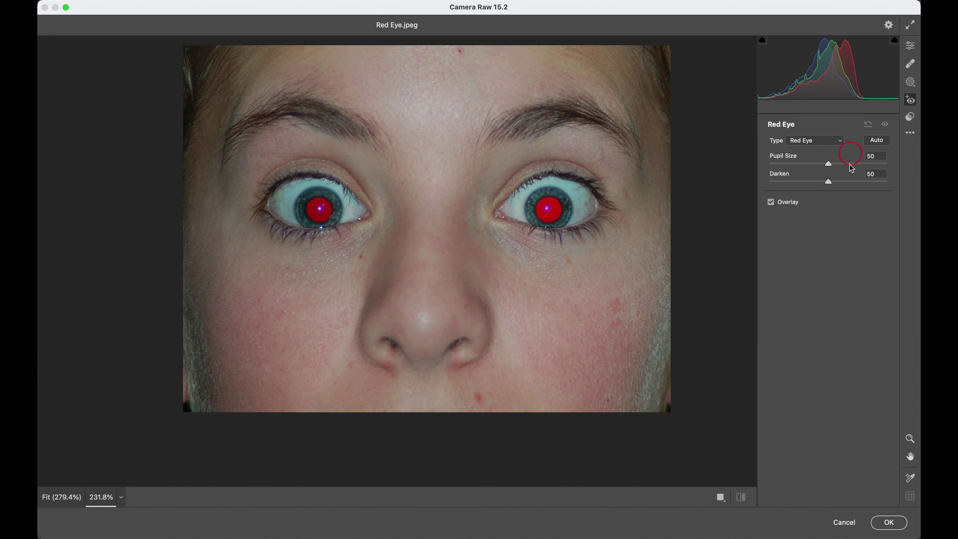
click(876, 140)
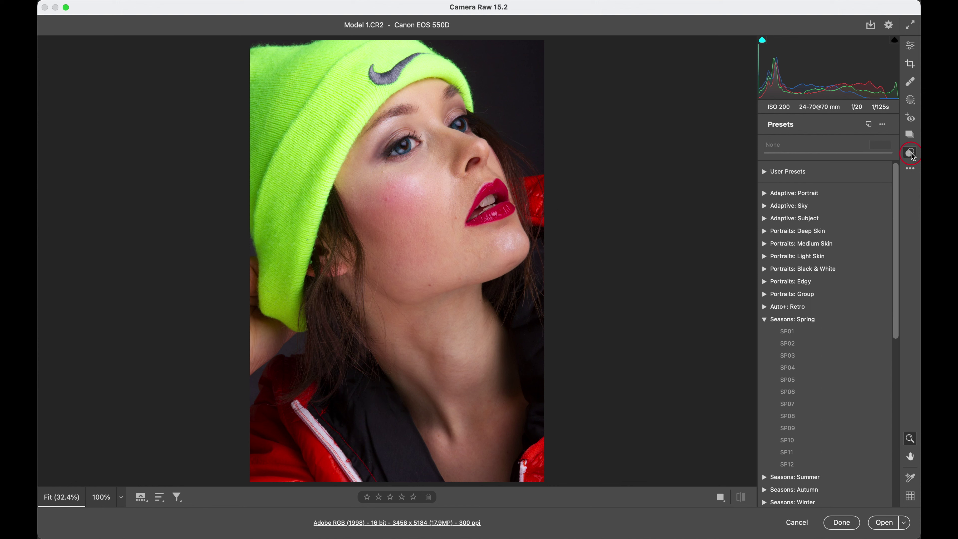
- Expand Portraits: Deep Skin, try PD02 Yellow, then apply PD04 Yellow at amount 100
click(787, 233)
click(795, 278)
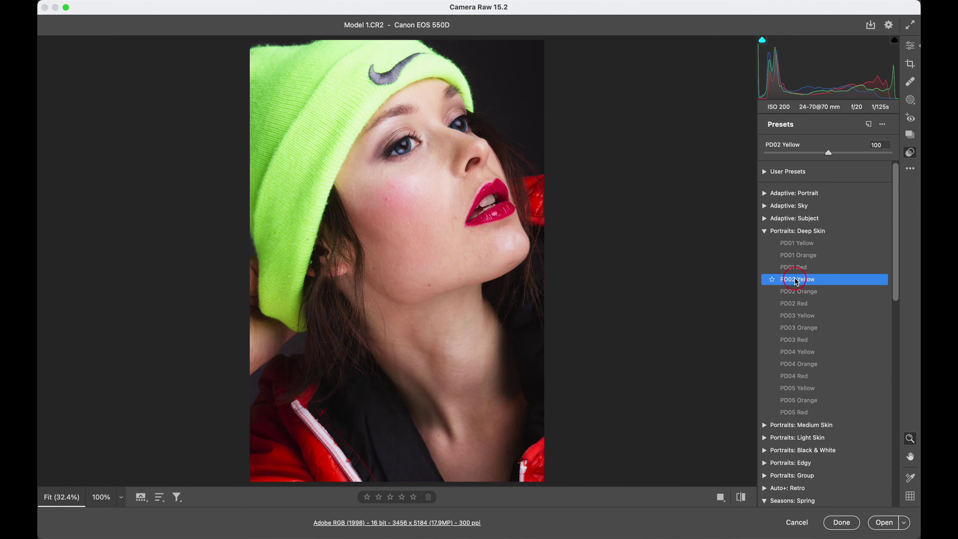
click(809, 350)
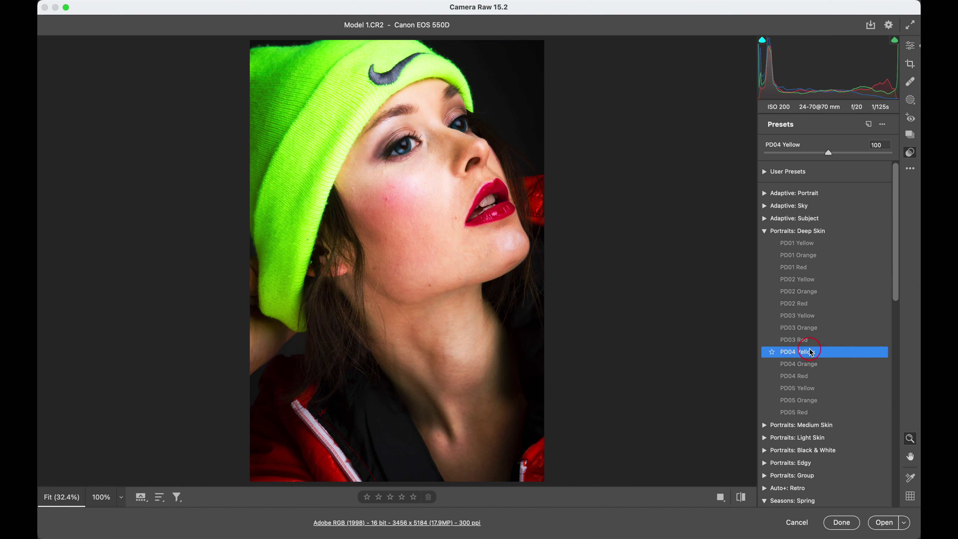
scroll(810, 351, down, 10)
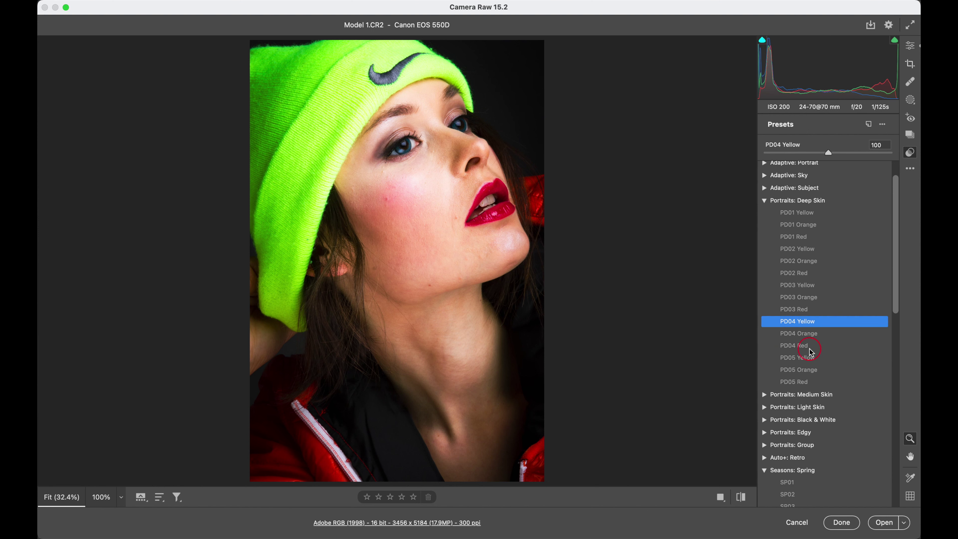
scroll(811, 354, down, 3)
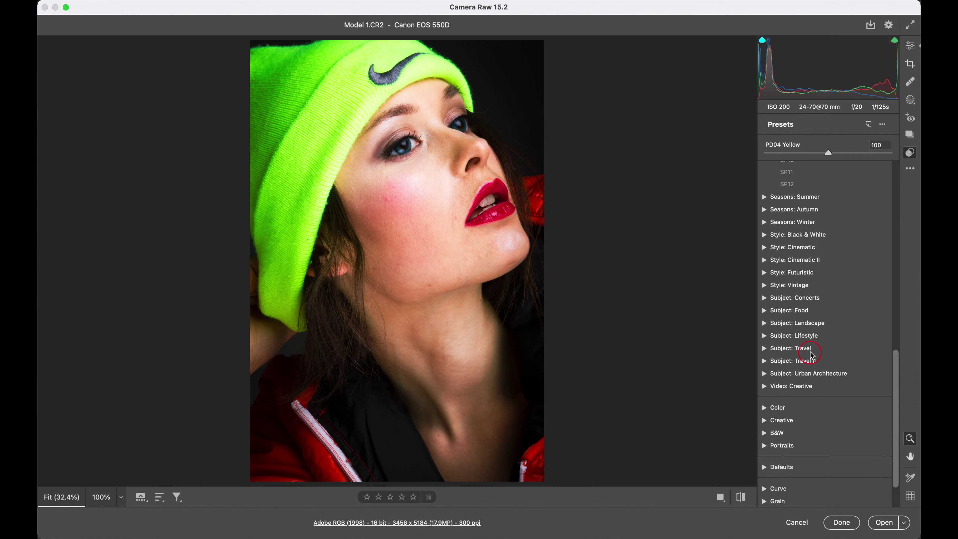
- Switch to the Edit panel, view the Snapshots, then return to the Edit adjustments
key(e)
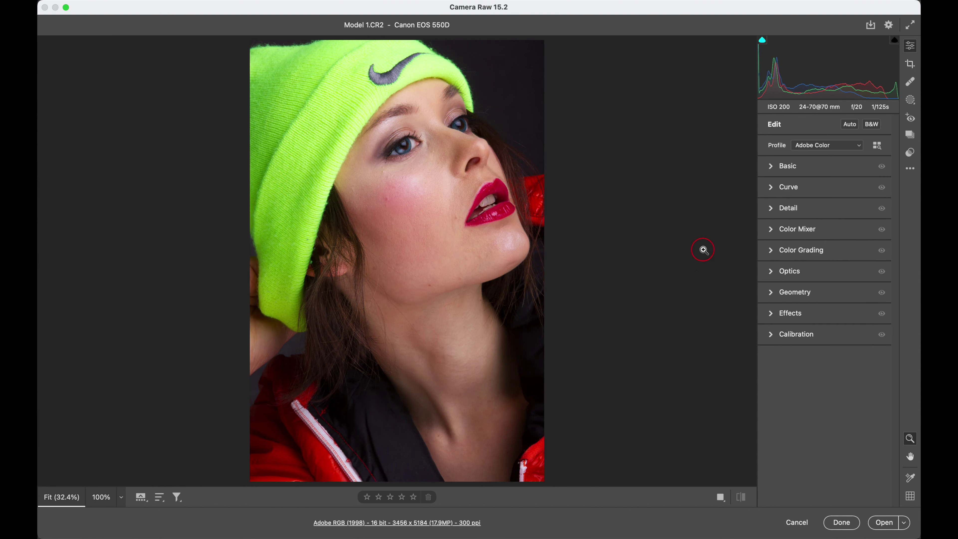
click(910, 134)
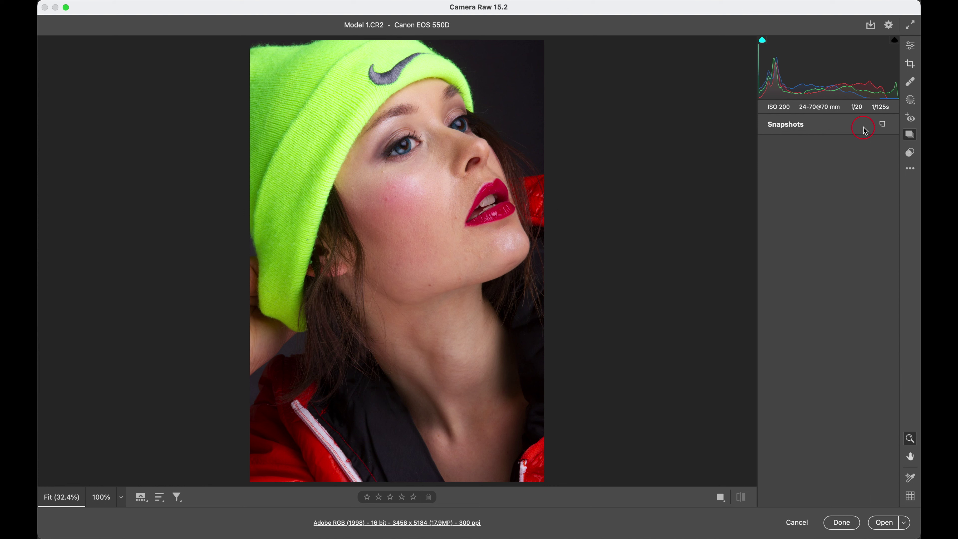
key(e)
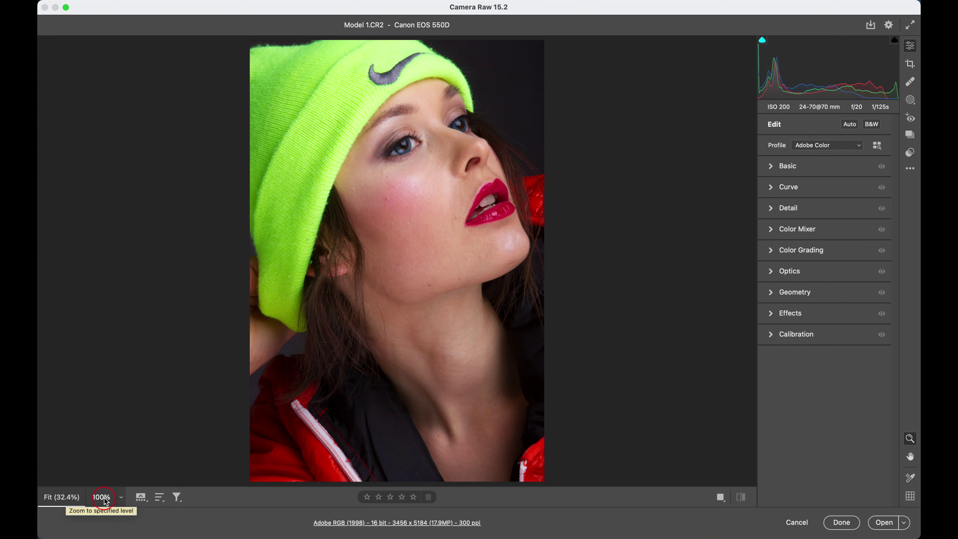
- Zoom the portrait to 100%, then to 33%, and show the filmstrip
click(120, 498)
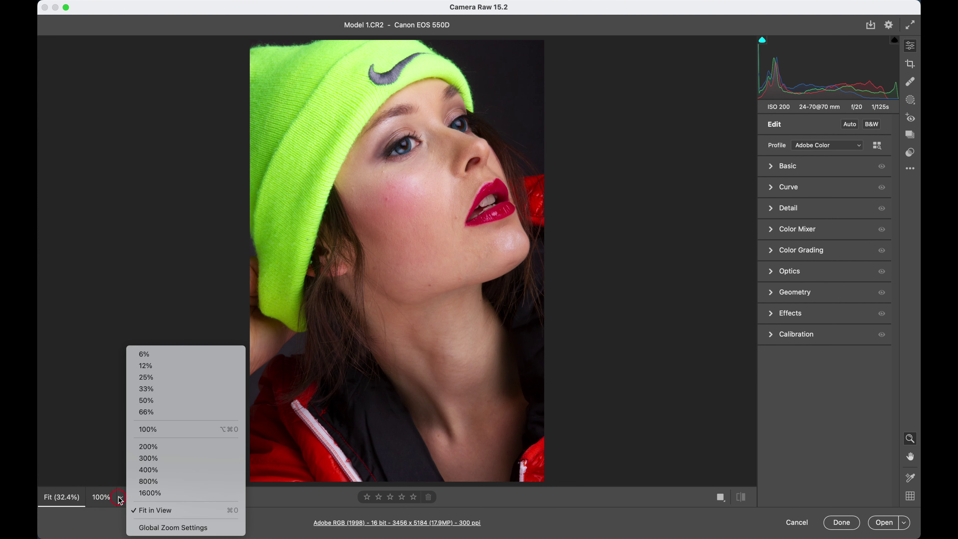
click(151, 430)
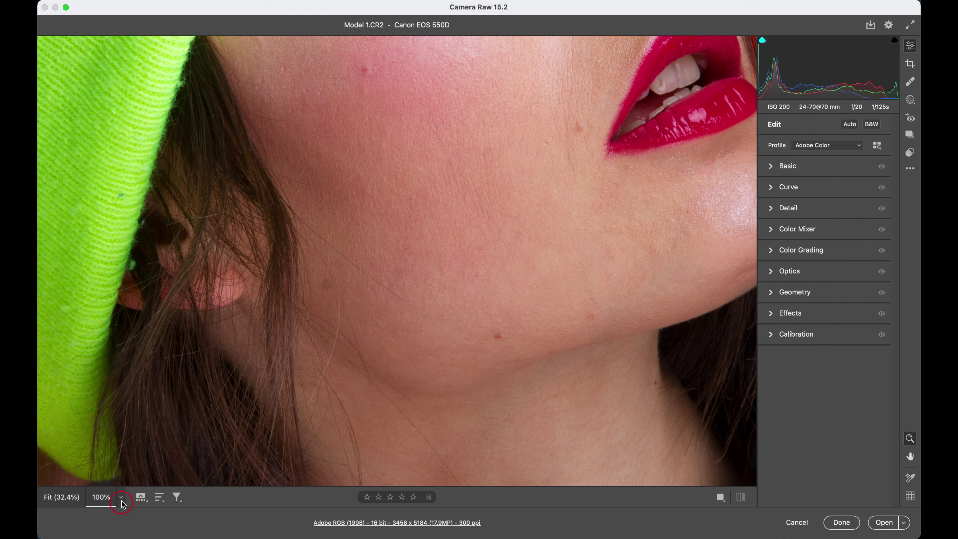
click(121, 497)
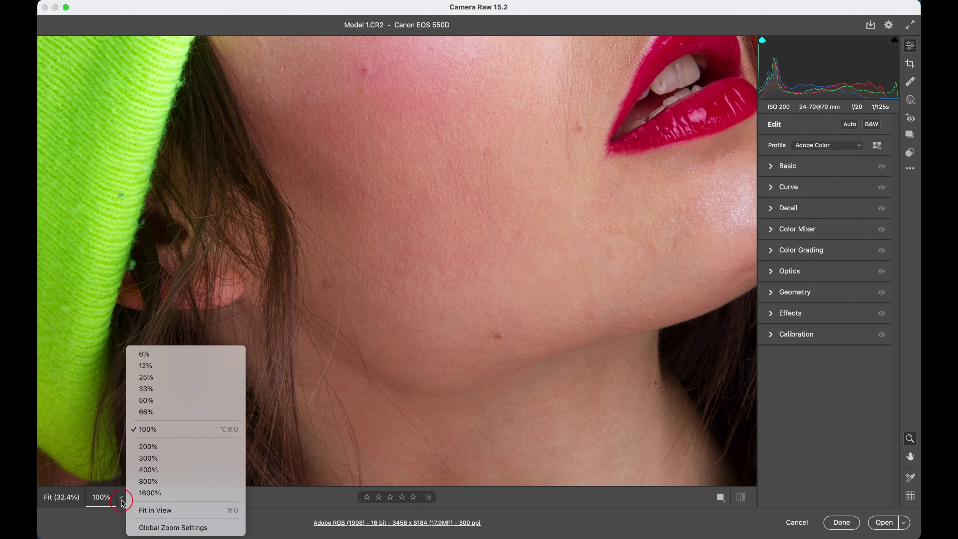
click(148, 389)
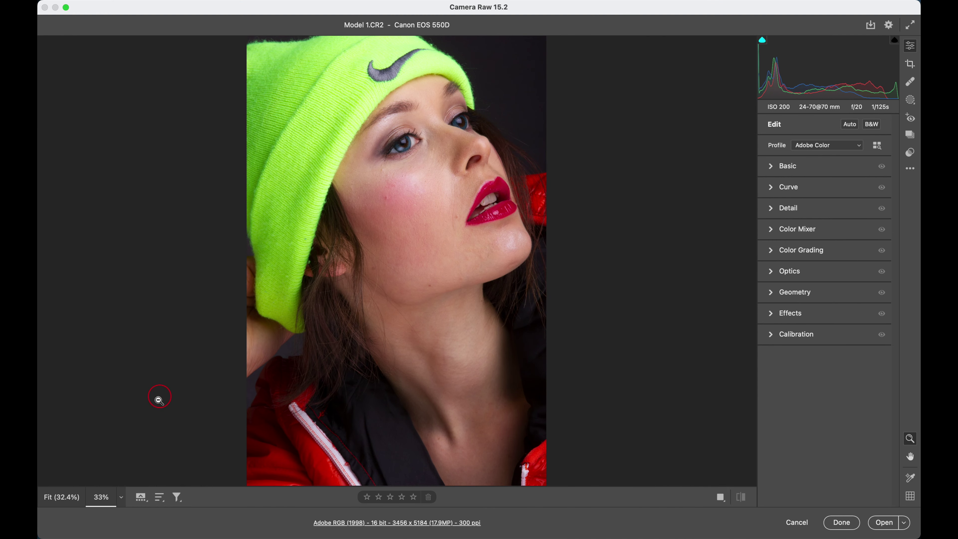
click(142, 500)
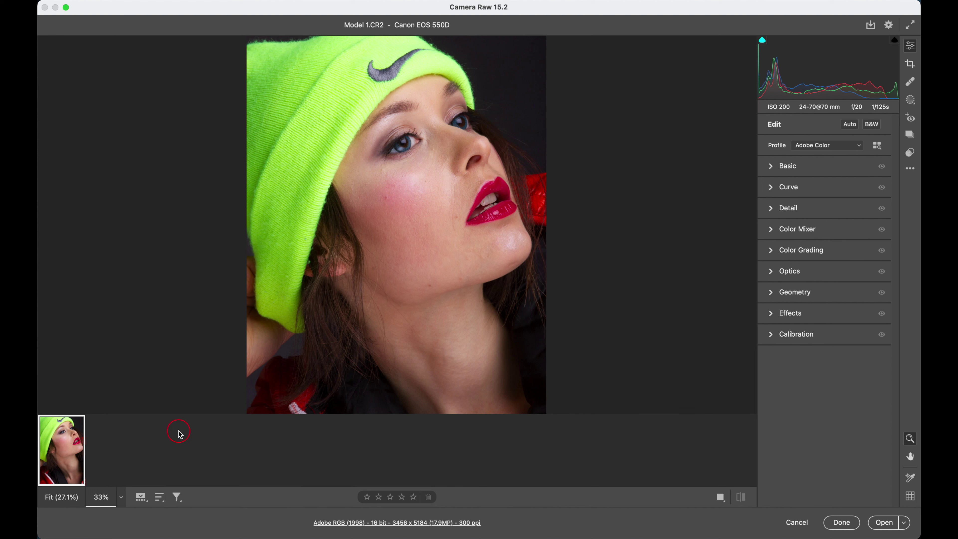
click(141, 497)
click(160, 497)
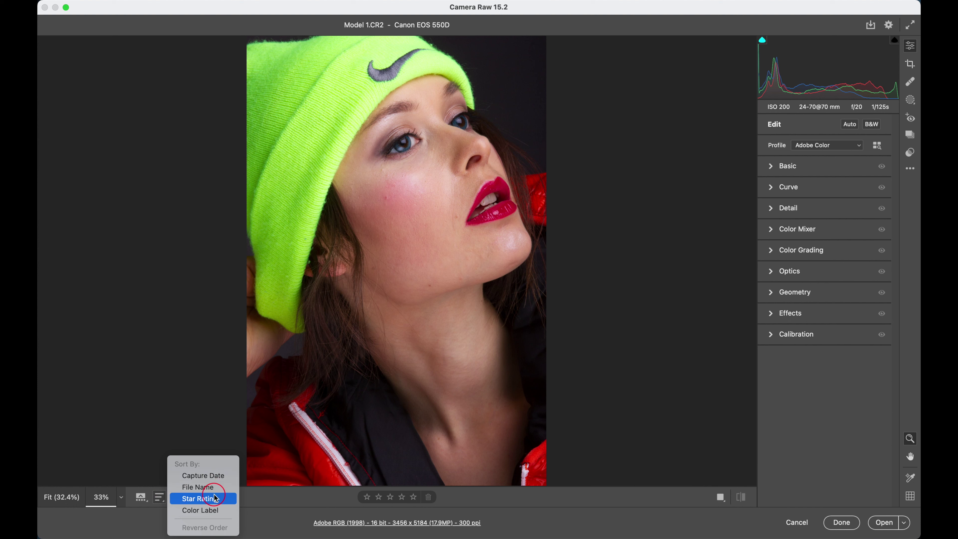
click(284, 509)
click(176, 497)
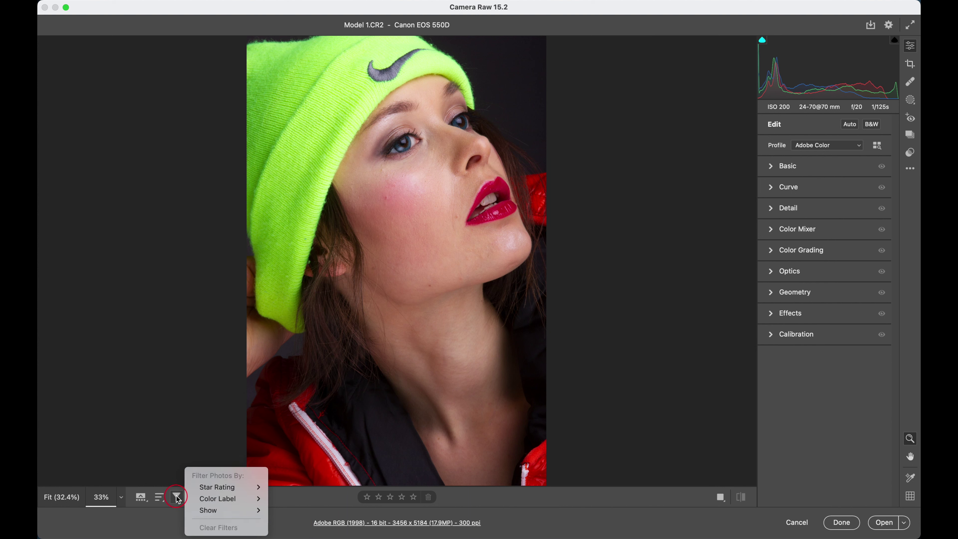
mouse_move(194, 510)
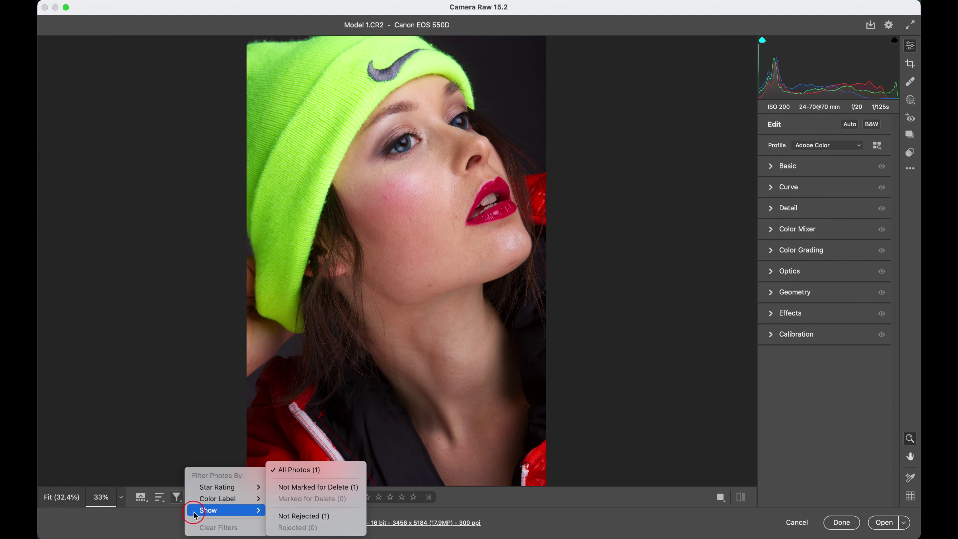
click(327, 499)
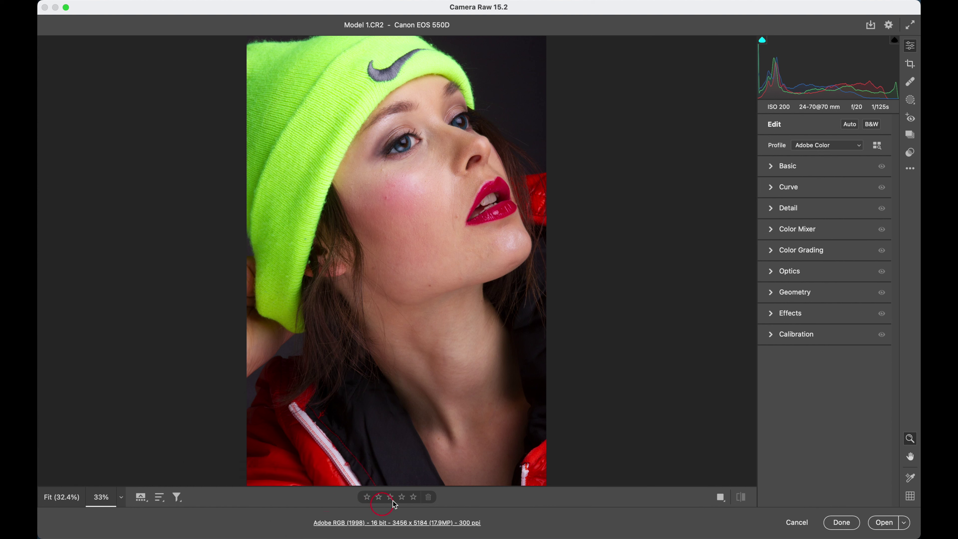
click(416, 498)
click(719, 499)
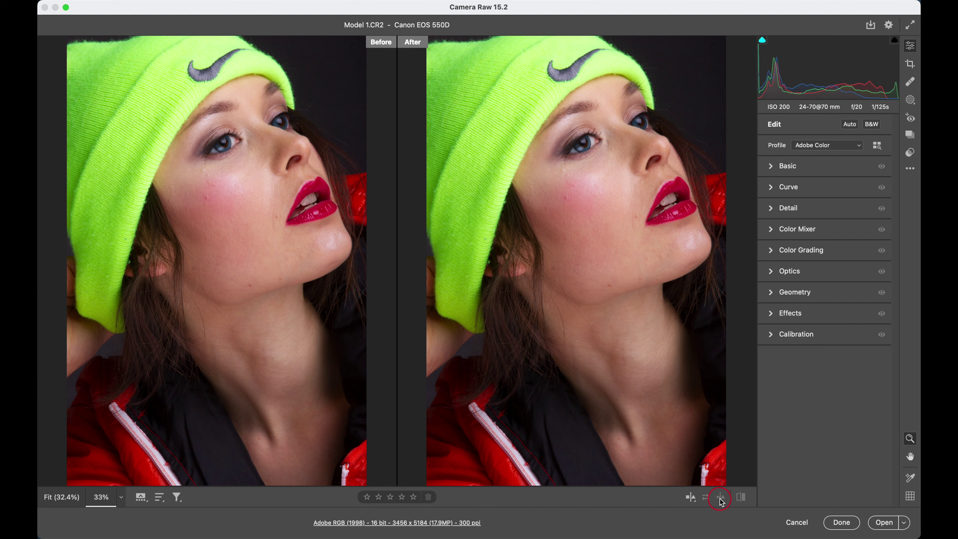
click(771, 165)
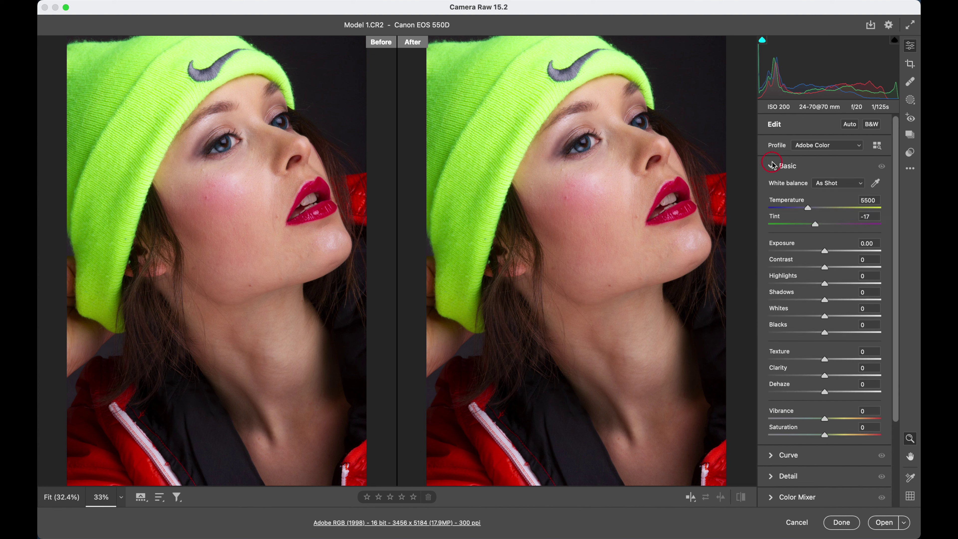
click(825, 251)
mouse_move(824, 251)
mouse_down()
mouse_move(845, 252)
mouse_move(822, 252)
mouse_move(831, 254)
mouse_up()
click(705, 498)
click(707, 499)
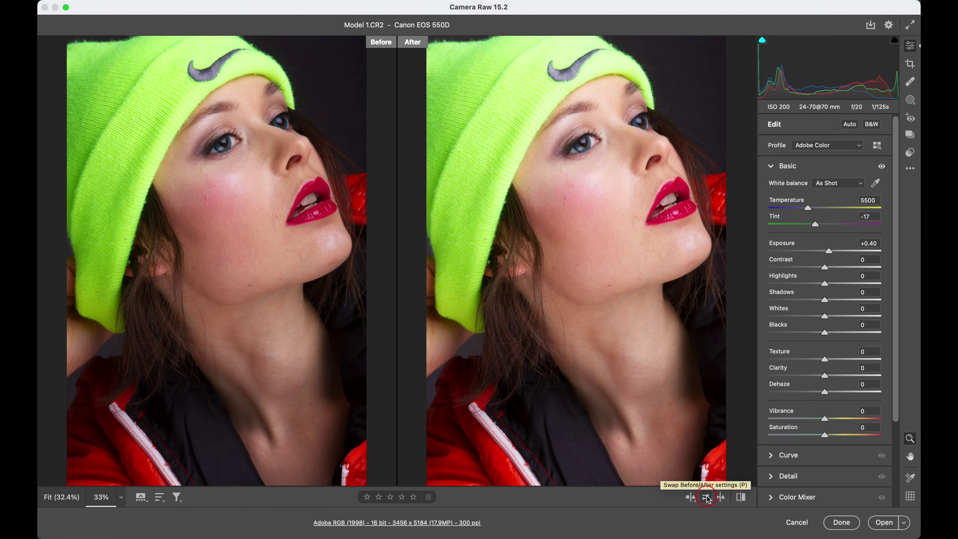
click(707, 499)
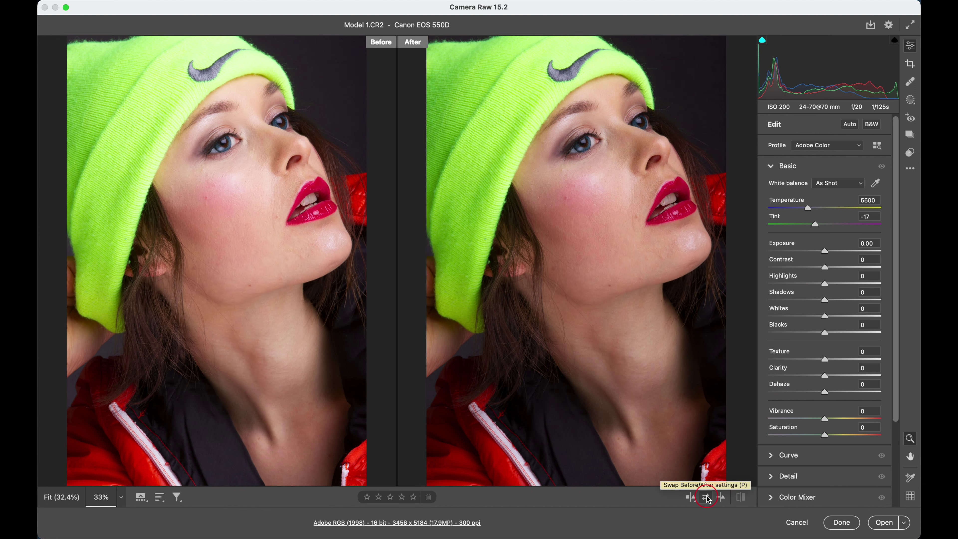
click(707, 499)
click(740, 498)
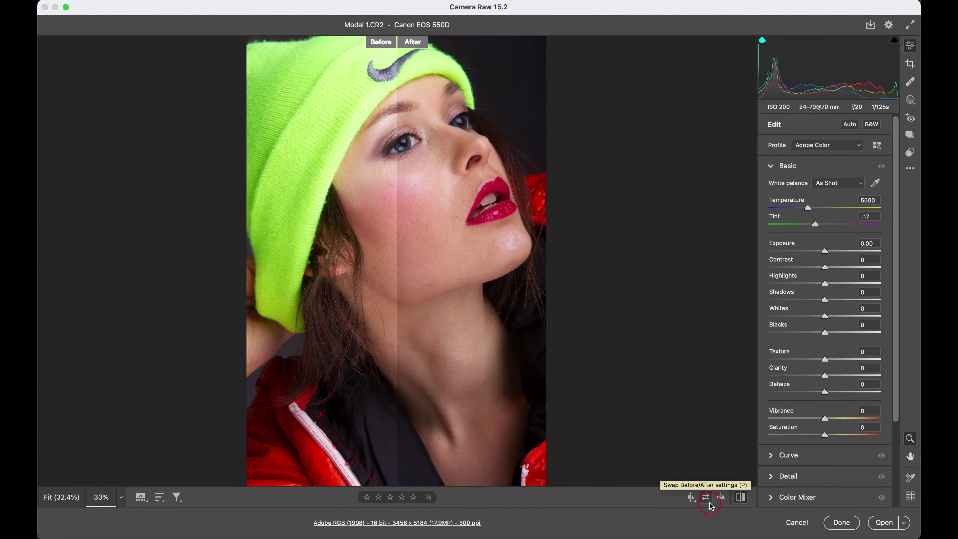
click(740, 498)
click(740, 498)
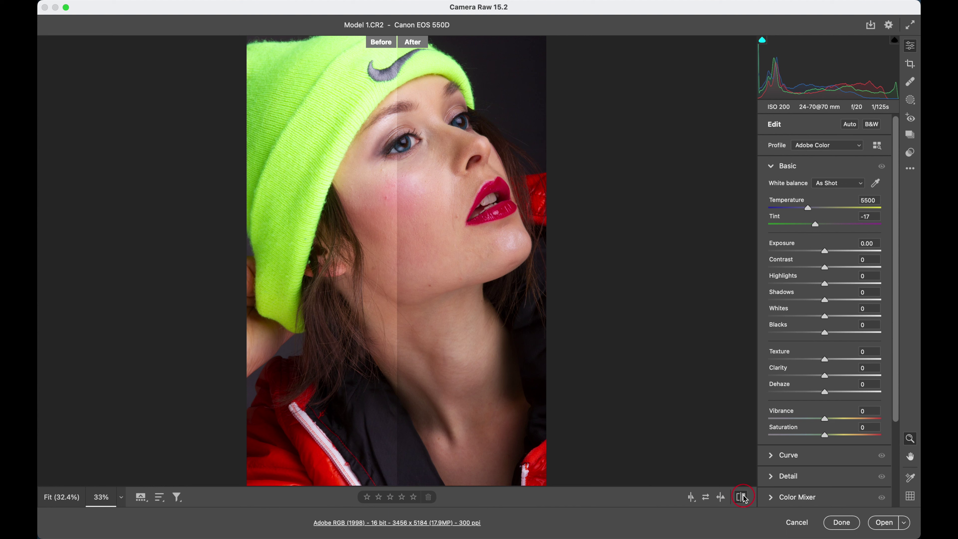
click(691, 497)
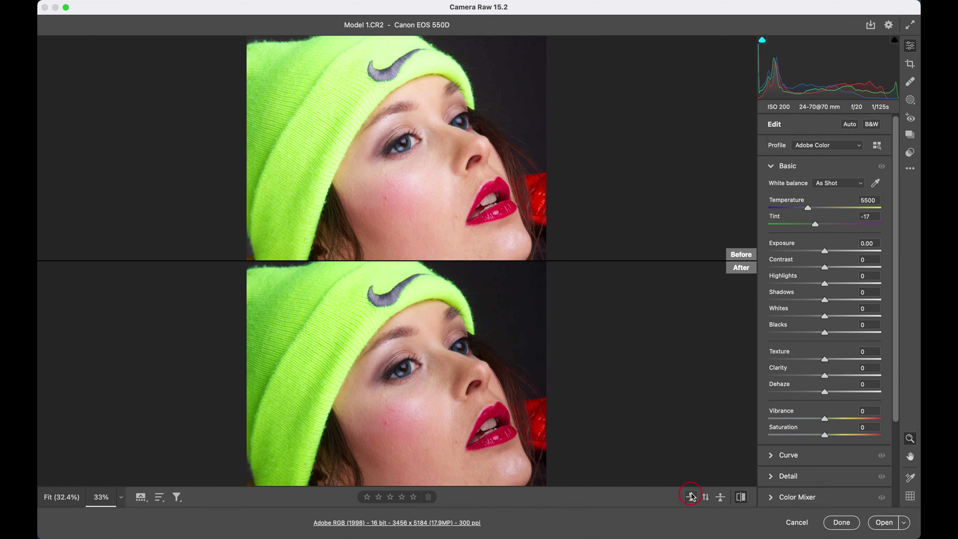
click(692, 496)
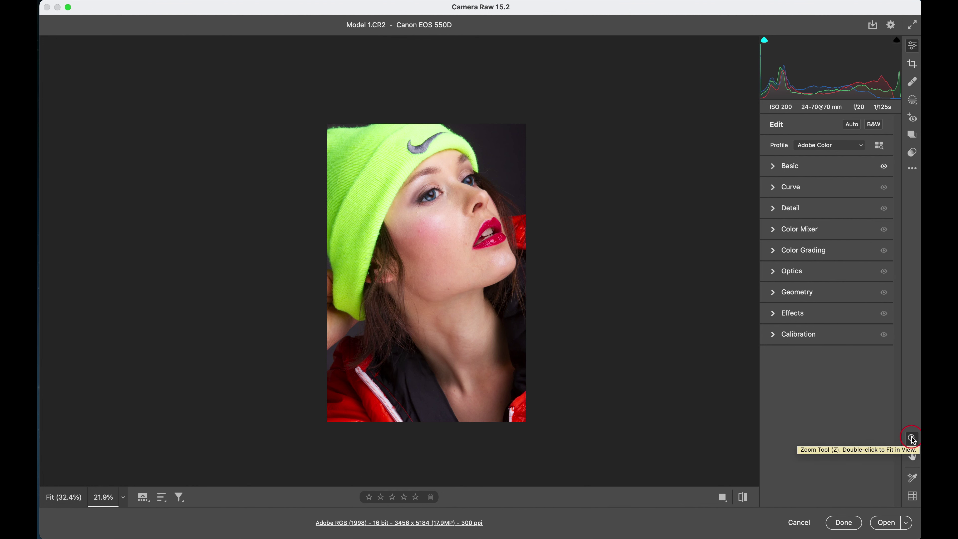
- Fit the portrait in view, pan it sideways with the Hand tool, and select the Color Sampler
double_click(912, 439)
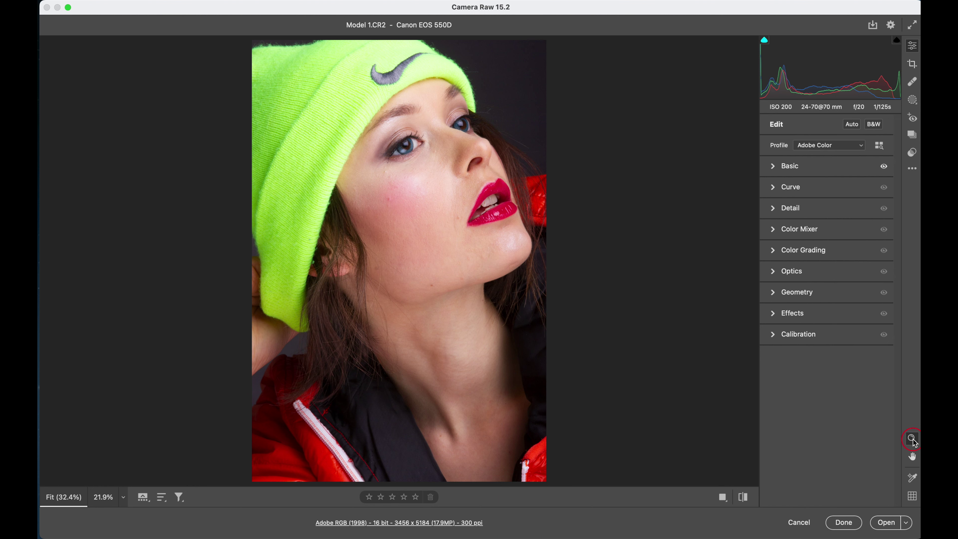
click(913, 457)
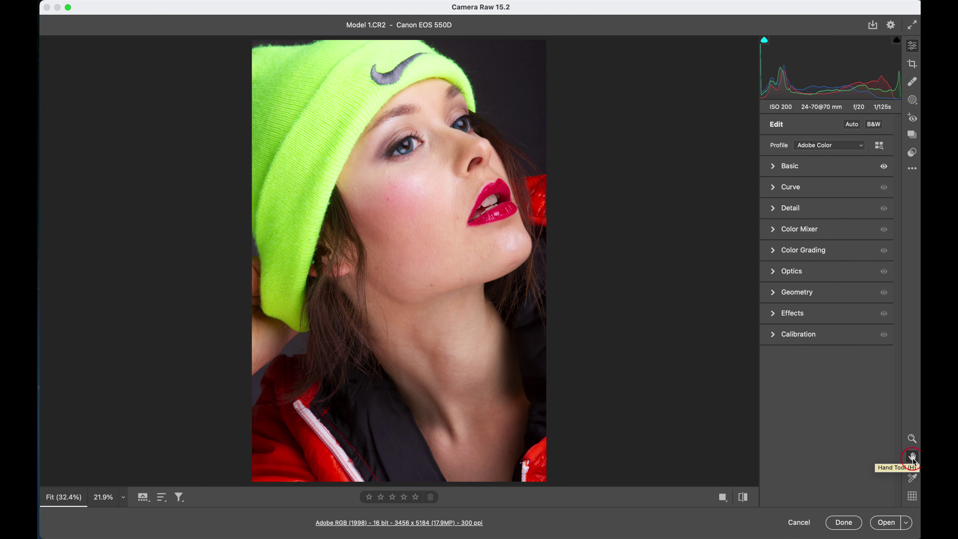
mouse_move(342, 228)
mouse_down()
mouse_move(421, 229)
mouse_move(337, 229)
mouse_move(357, 229)
mouse_up()
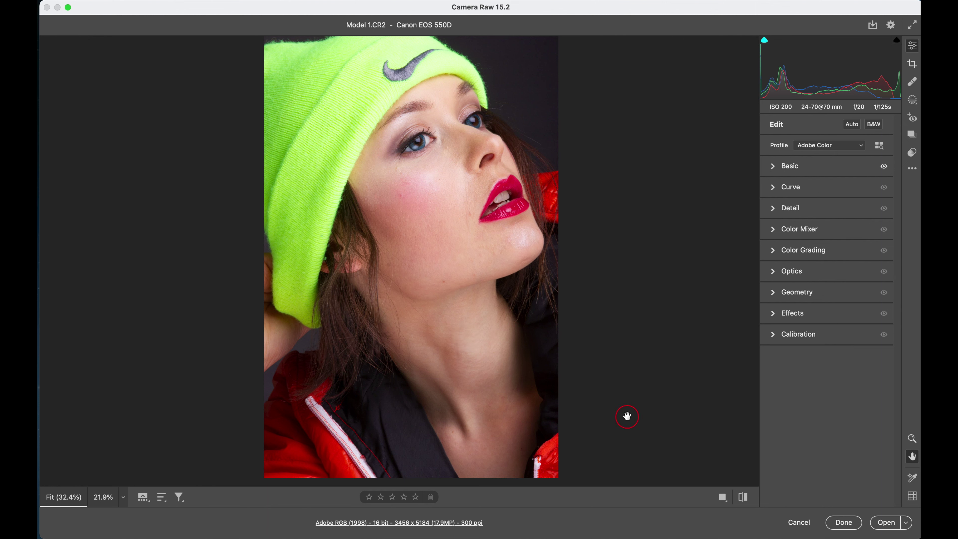
click(912, 477)
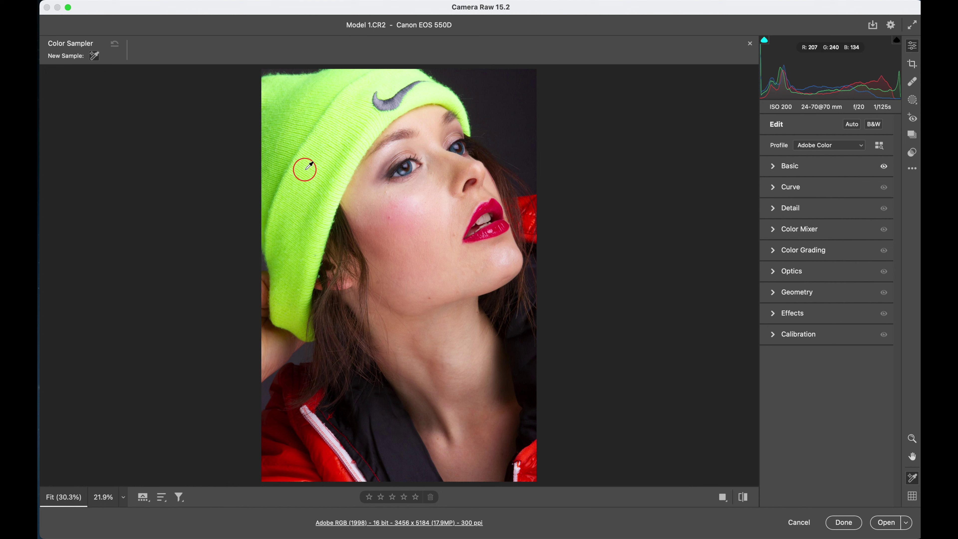
- Place colour sampler points on the hat brim, one eye and the lower lip, then show the grid overlay
click(337, 188)
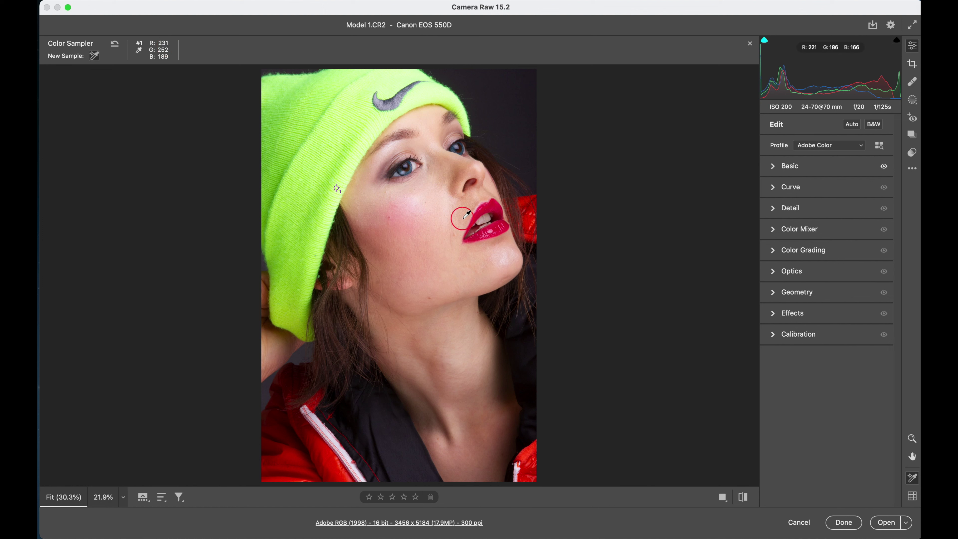
click(404, 173)
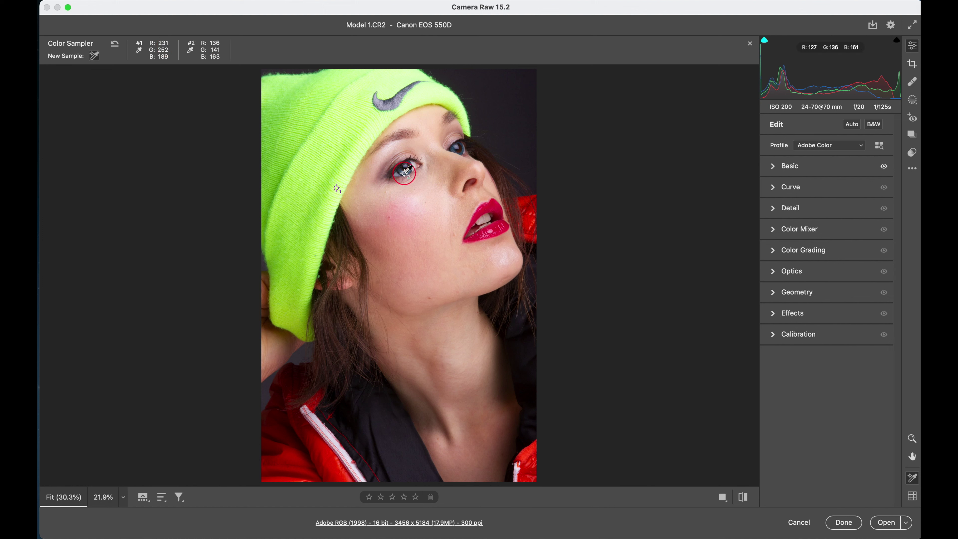
click(494, 232)
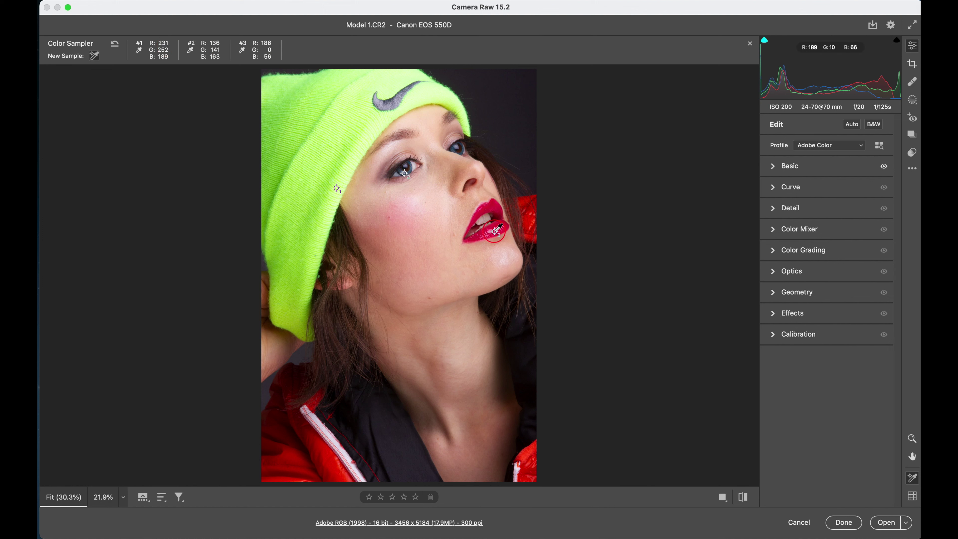
click(911, 496)
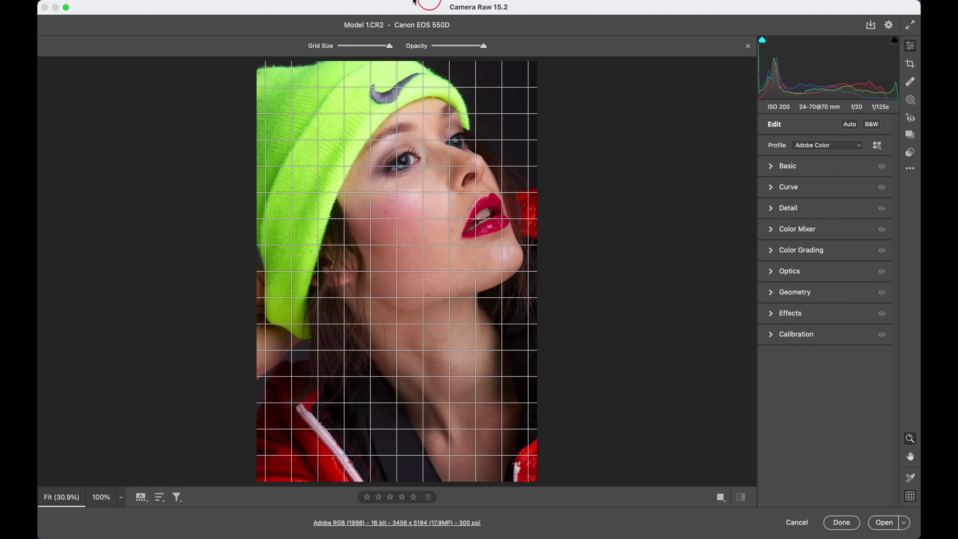
- Lower the grid size slightly and drop the grid opacity so the lines are faint
drag(394, 51, 372, 50)
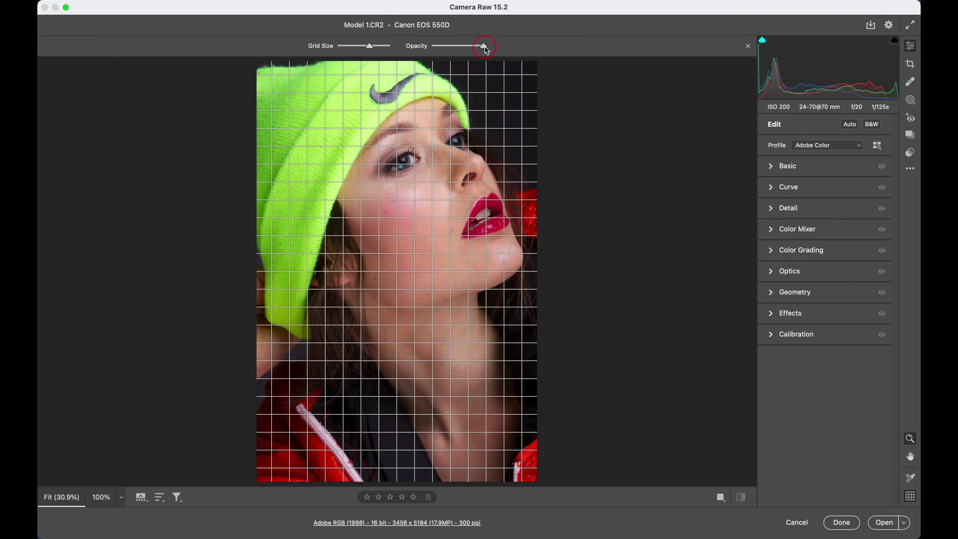
drag(483, 46, 455, 46)
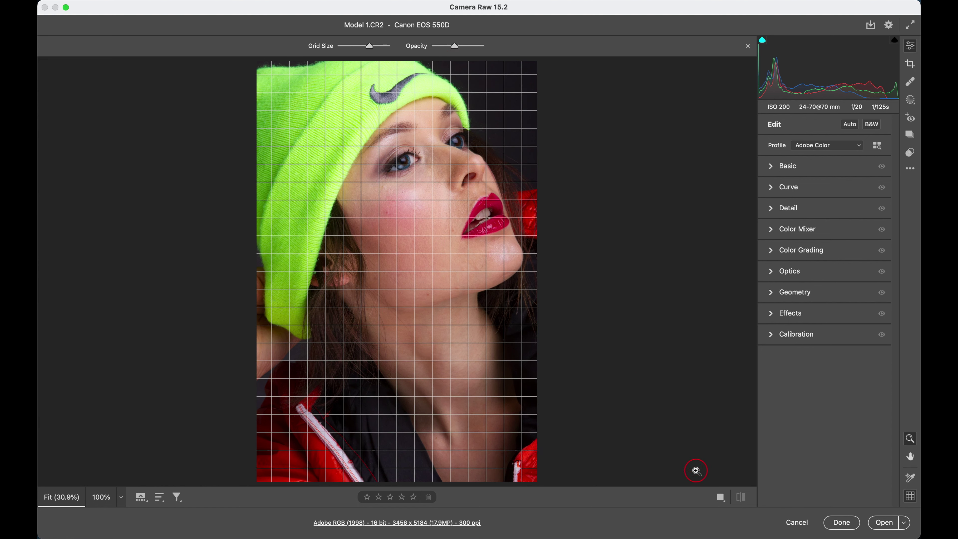